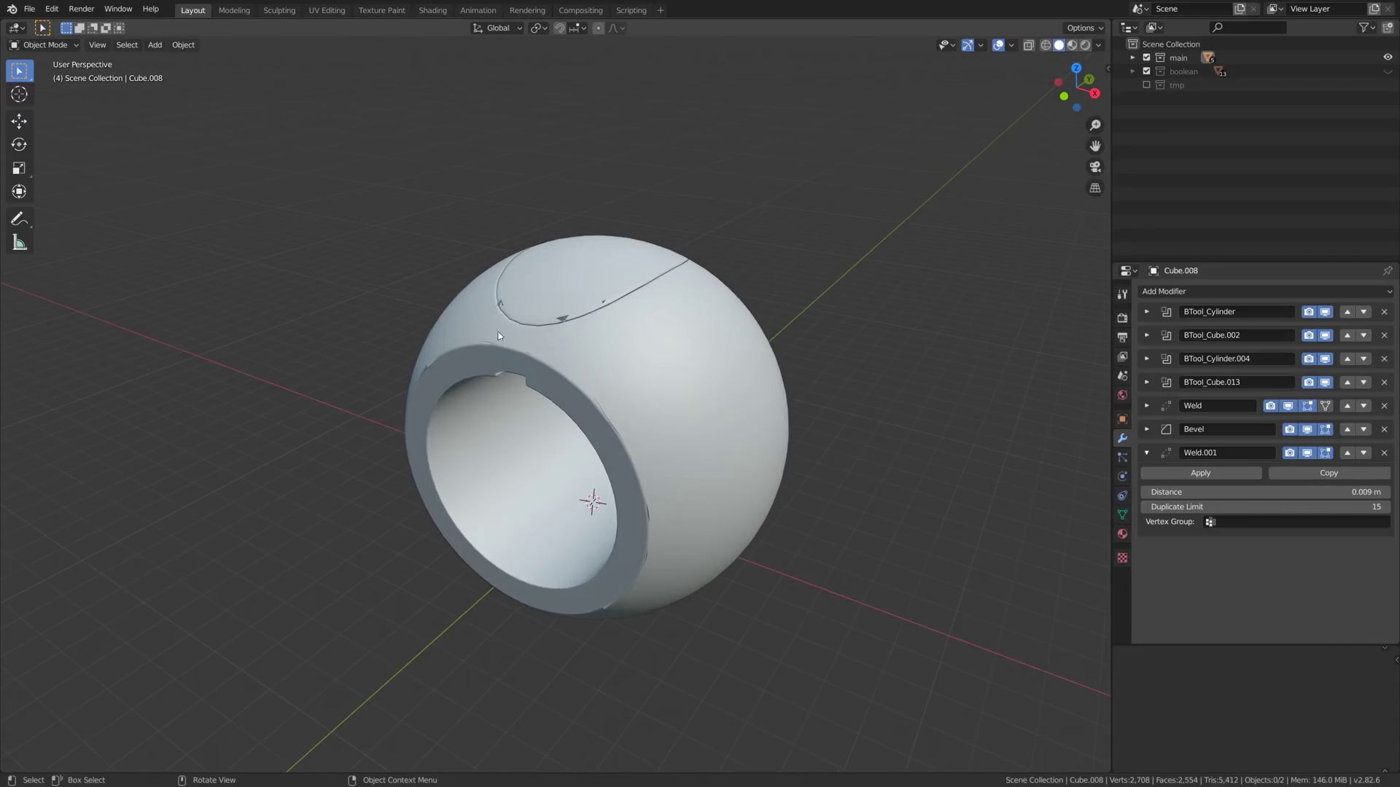
Show the boolean collection and delete the outer box cutter in front of the ball
{"action": "key", "text": "shift+2"}
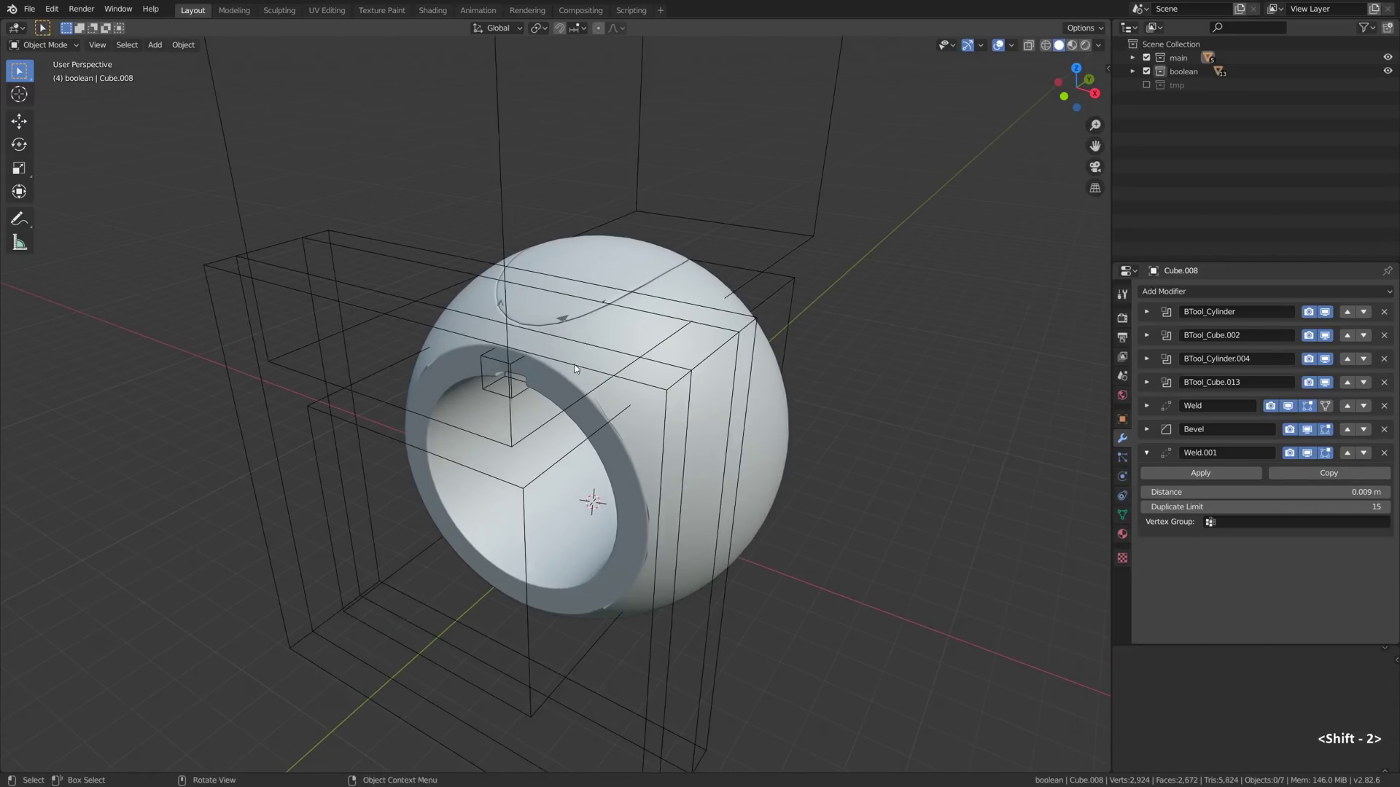
{"action": "left_click", "coordinate": [574, 364]}
{"action": "key", "text": "g"}
{"action": "right_click", "coordinate": [574, 365]}
{"action": "key", "text": "x"}
Try shifting the large box cutter at the ball's front slightly along the Y axis
{"action": "left_click", "coordinate": [605, 351]}
{"action": "key", "text": "g"}
{"action": "key", "text": "x"}
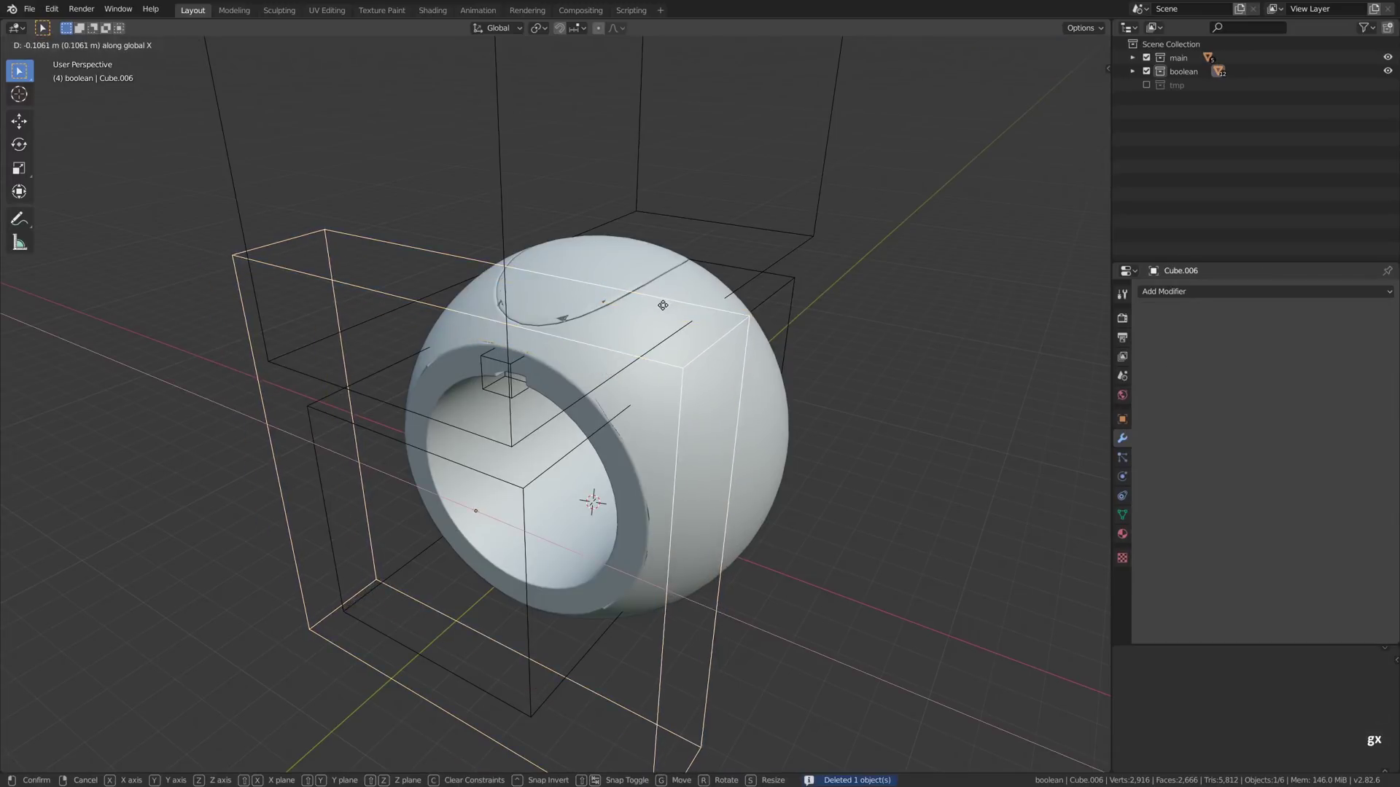
{"action": "key", "text": "y"}
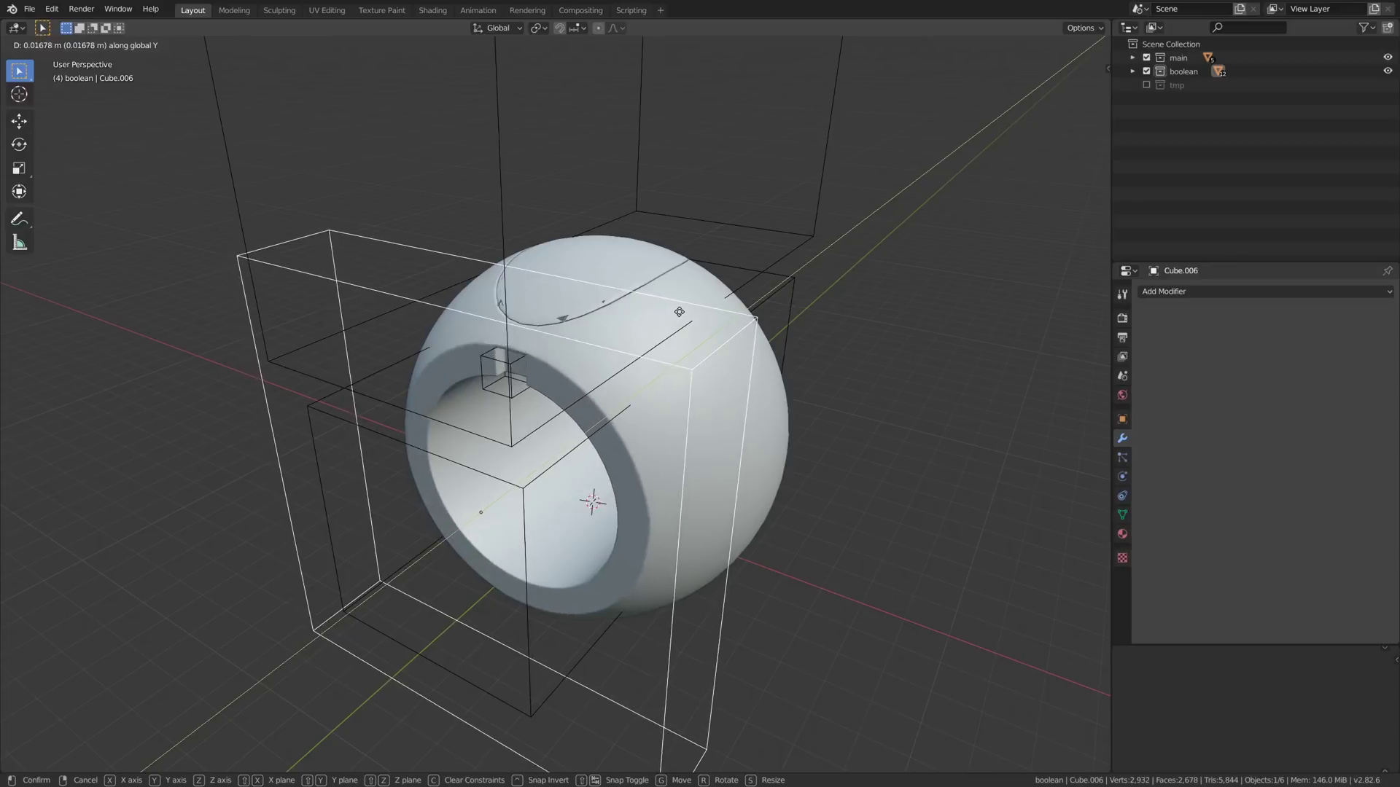
{"action": "left_click", "coordinate": [678, 317]}
Try nudging the cylinder cutter above the ball slightly downward along the Z axis
{"action": "middle_click_drag", "start_coordinate": [676, 312], "coordinate": [615, 312]}
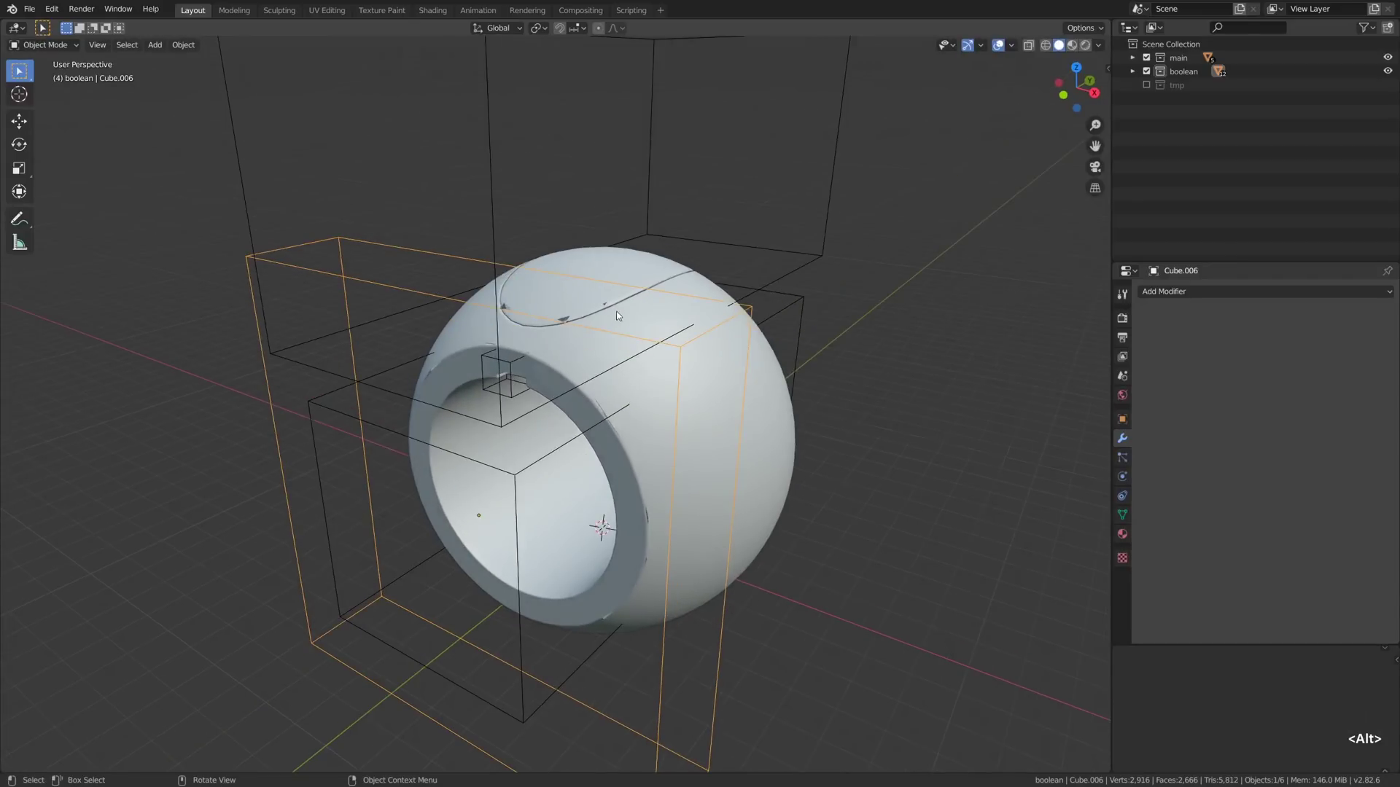
{"action": "left_click", "coordinate": [685, 239]}
{"action": "key", "text": "g"}
{"action": "key", "text": "z"}
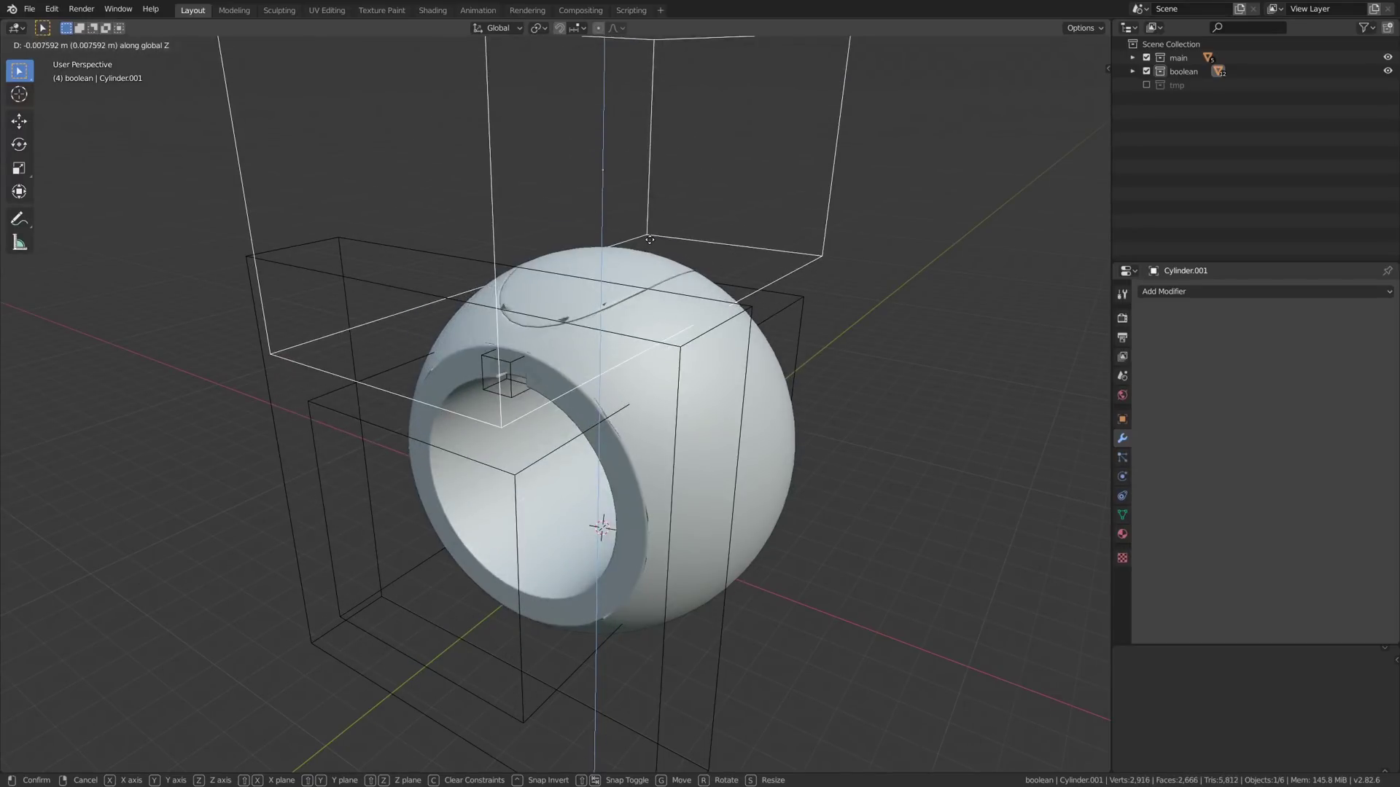
{"action": "left_click", "coordinate": [639, 247]}
Try raising the small box cutter along Z so its notch reaches the outer edge of the ball's rim
{"action": "scroll", "coordinate": [500, 372], "scroll_direction": "up", "scroll_amount": 2}
{"action": "mouse_move", "coordinate": [500, 371]}
{"action": "middle_mouse_down"}
{"action": "mouse_move", "coordinate": [538, 339]}
{"action": "mouse_move", "coordinate": [522, 357]}
{"action": "middle_mouse_up"}
{"action": "scroll", "coordinate": [522, 357], "scroll_direction": "up", "scroll_amount": 2}
{"action": "left_click", "coordinate": [517, 355]}
{"action": "left_click", "coordinate": [516, 353]}
{"action": "key", "text": "g"}
{"action": "key", "text": "z"}
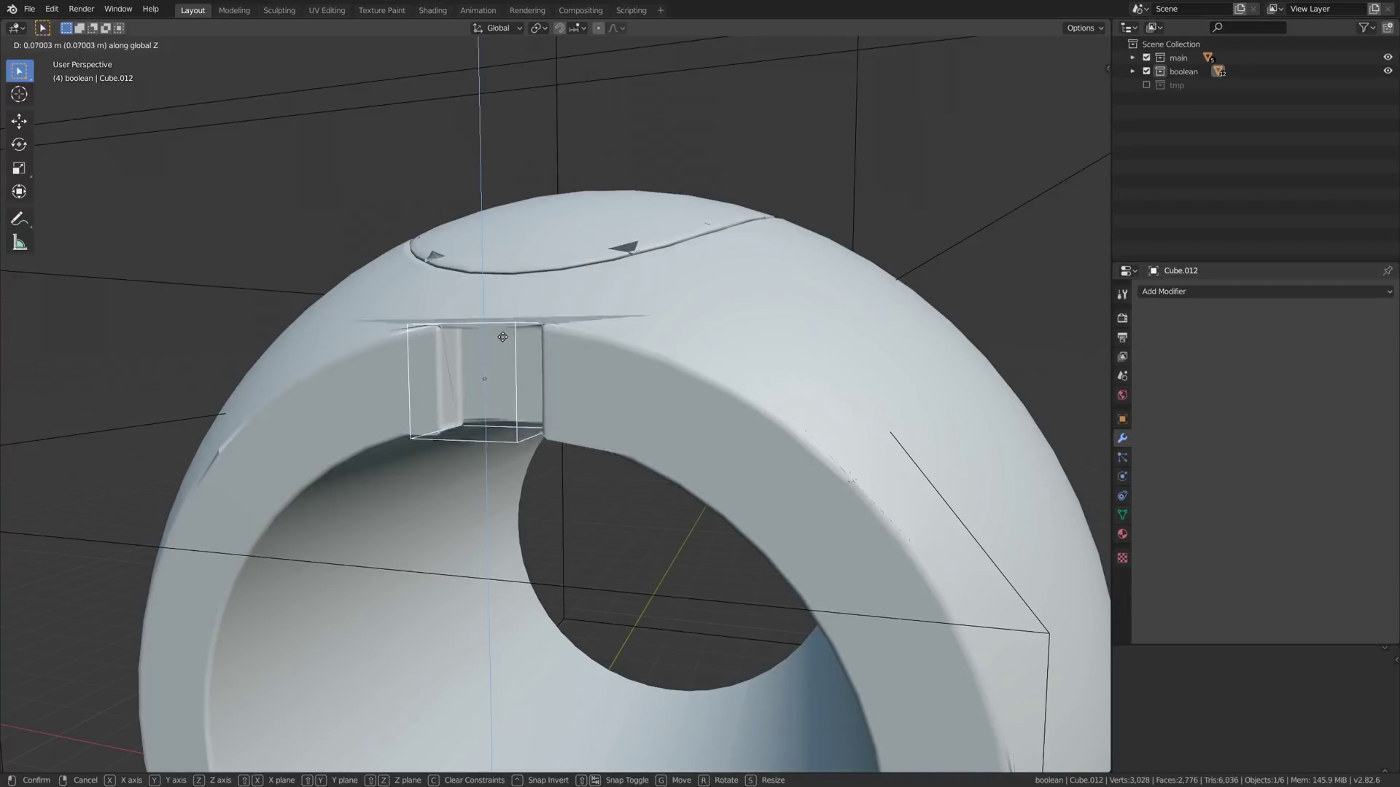
{"action": "left_click", "coordinate": [503, 343]}
{"action": "middle_click_drag", "start_coordinate": [503, 343], "coordinate": [506, 332]}
{"action": "key", "text": "g"}
{"action": "key", "text": "z"}
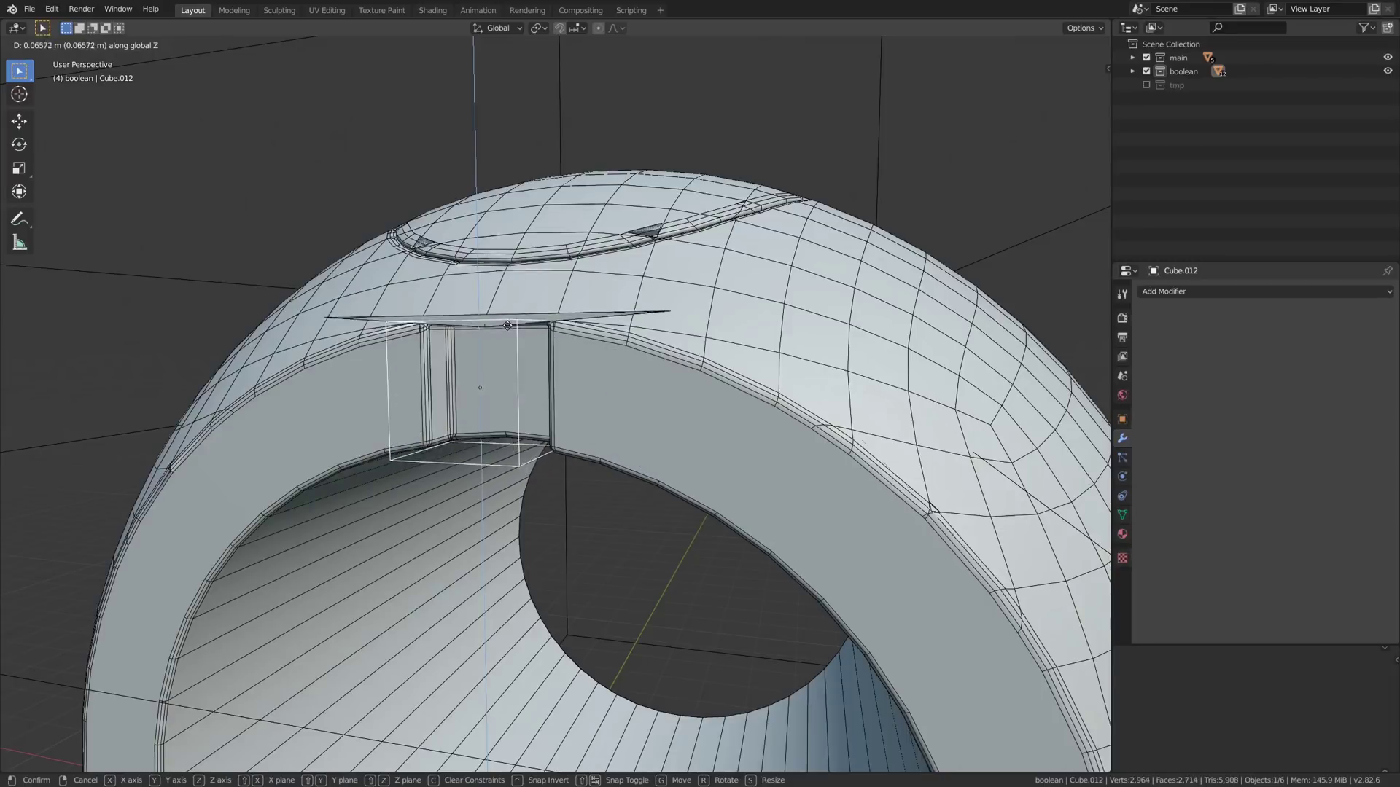
{"action": "left_click", "coordinate": [509, 334]}
Try lowering the cylinder cutter along Z to the front rim, then undo the last change
{"action": "middle_click_drag", "start_coordinate": [509, 335], "coordinate": [696, 159]}
{"action": "left_click", "coordinate": [677, 65]}
{"action": "key", "text": "g"}
{"action": "key", "text": "z"}
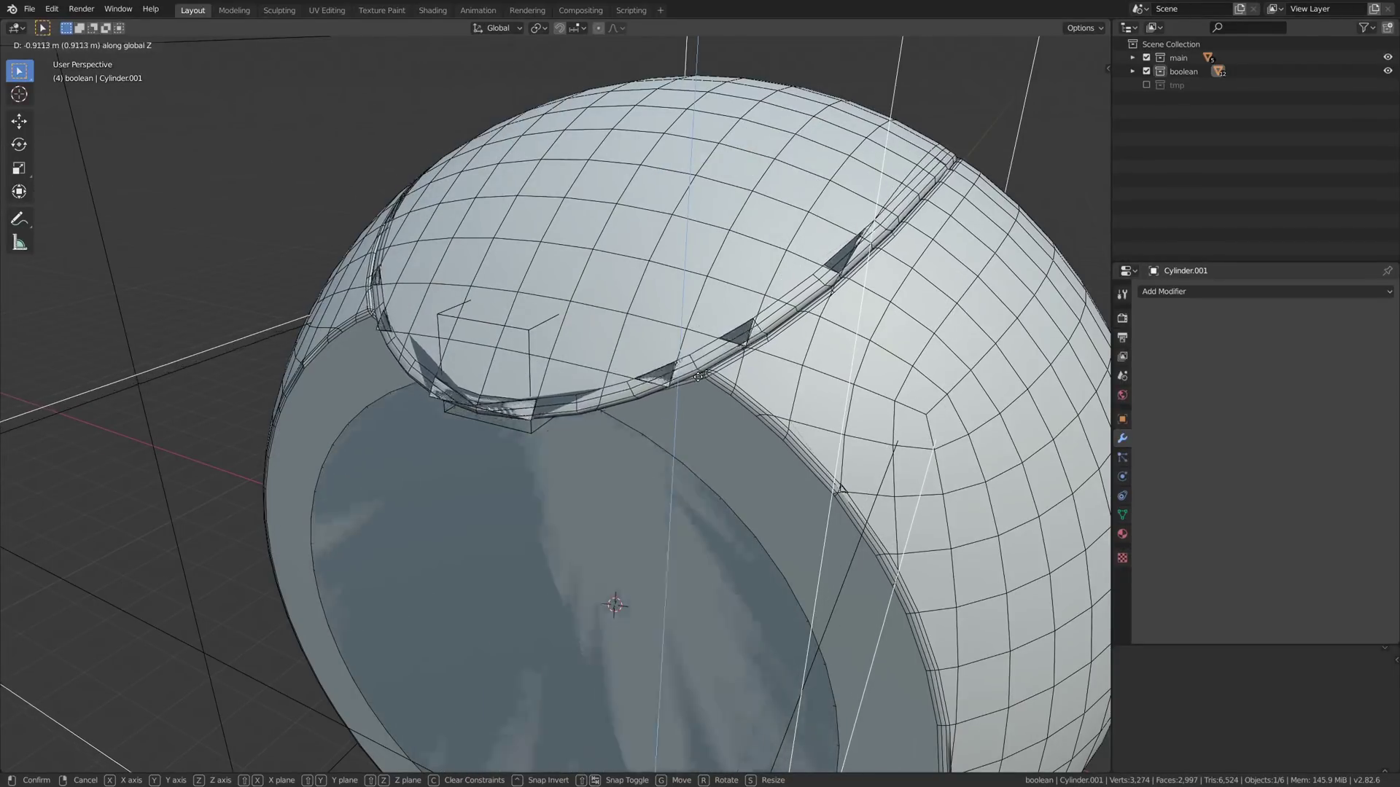
{"action": "right_click", "coordinate": [844, 317]}
{"action": "key", "text": "ctrl+z"}
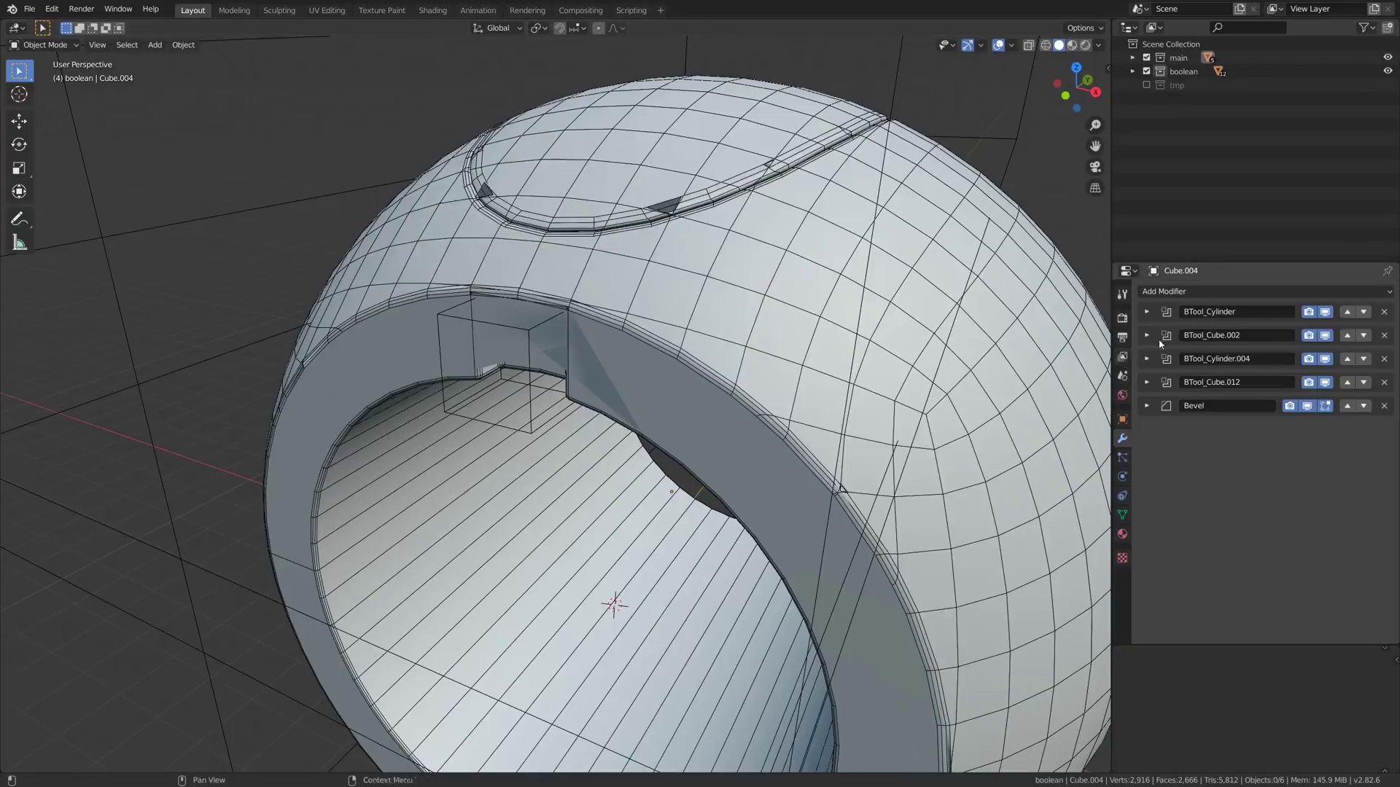
Try lowering the ball body's Bevel offset to 0.009 m, then undo the change
{"action": "left_click", "coordinate": [1147, 406]}
{"action": "left_click_drag", "start_coordinate": [1229, 445], "coordinate": [1185, 445], "text": "shift"}
{"action": "key", "text": "shift+semicolon"}
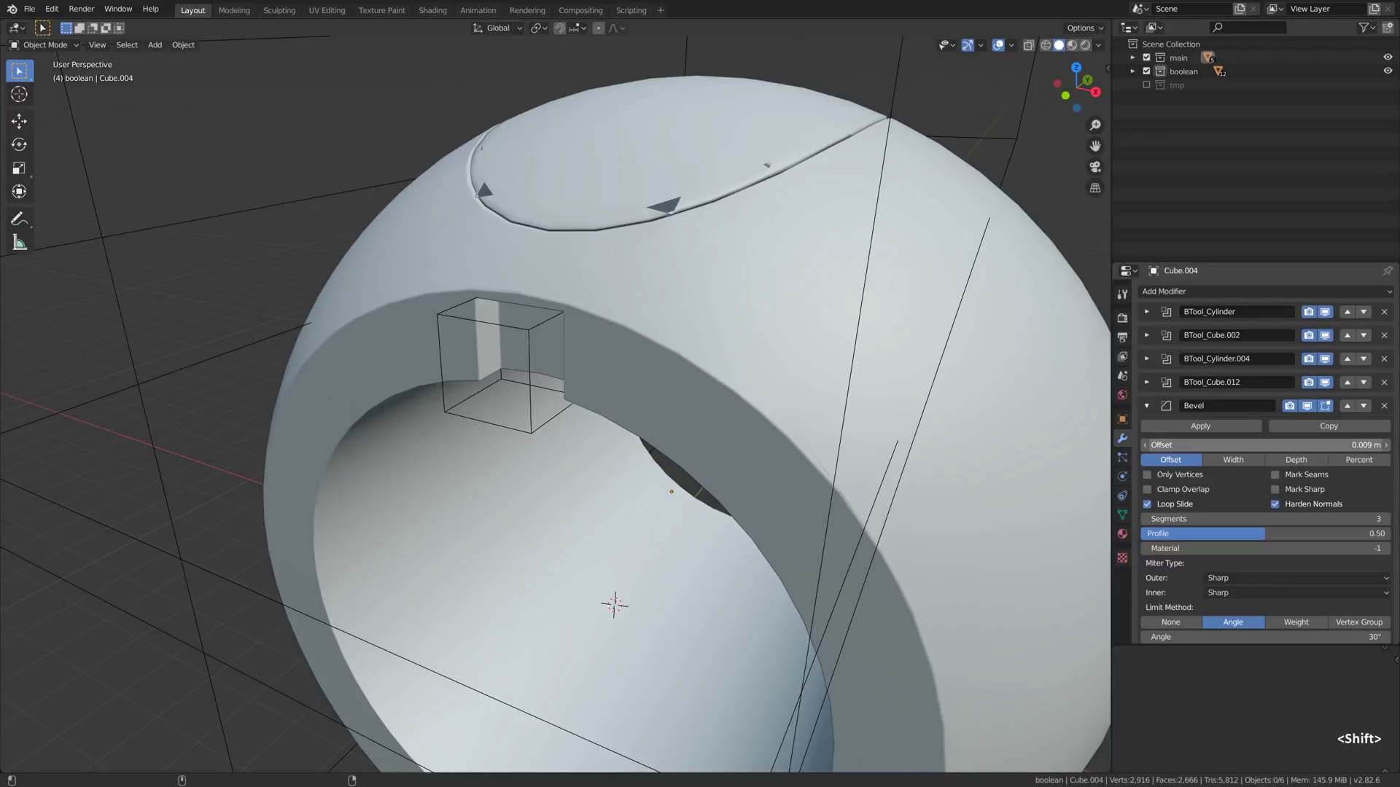
{"action": "left_click_drag", "start_coordinate": [1184, 445], "coordinate": [1181, 444], "text": "shift"}
{"action": "key", "text": "ctrl+z"}
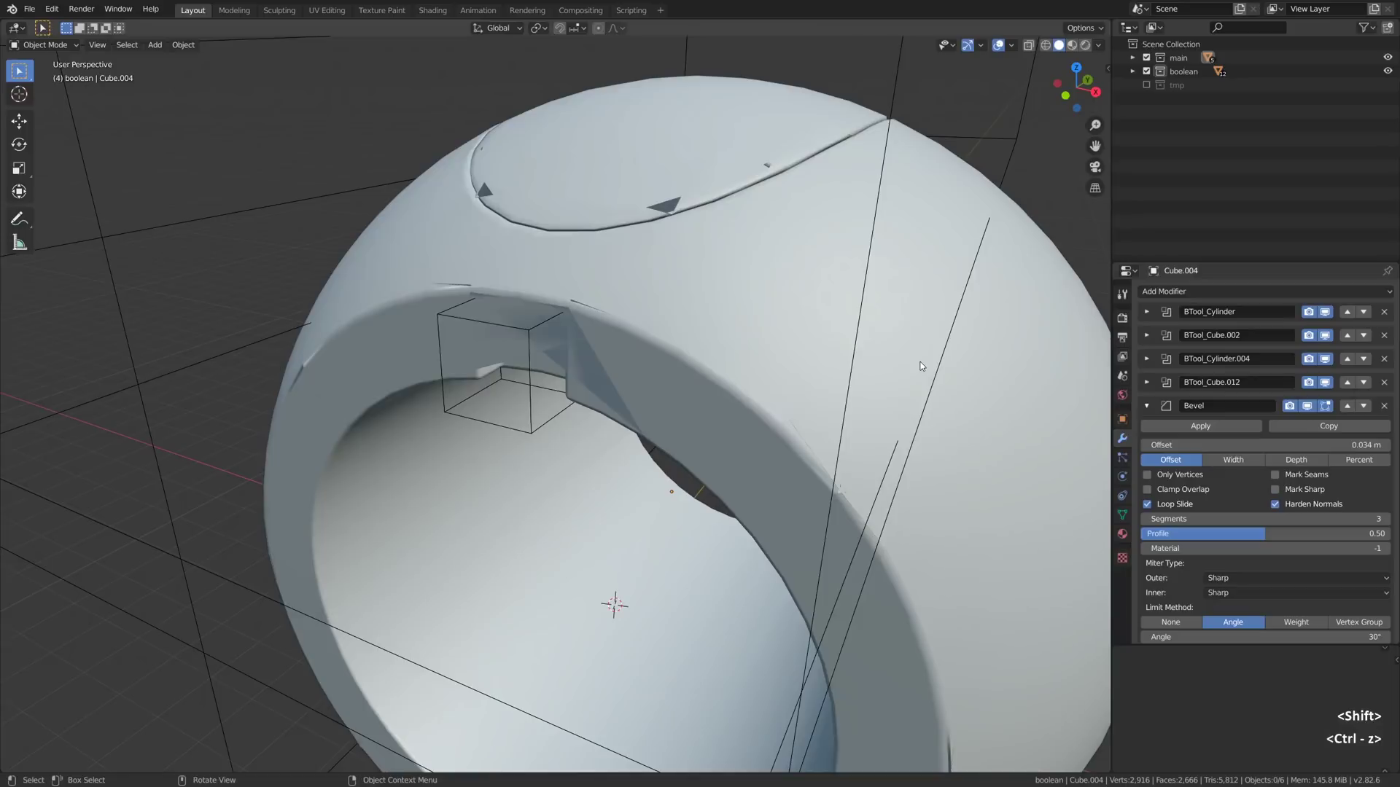
{"action": "mouse_move", "coordinate": [668, 353]}
{"action": "middle_mouse_down"}
{"action": "mouse_move", "coordinate": [634, 328]}
{"action": "mouse_move", "coordinate": [663, 350]}
{"action": "middle_mouse_up"}
{"action": "key", "text": "semicolon"}
{"action": "key", "text": "semicolon"}
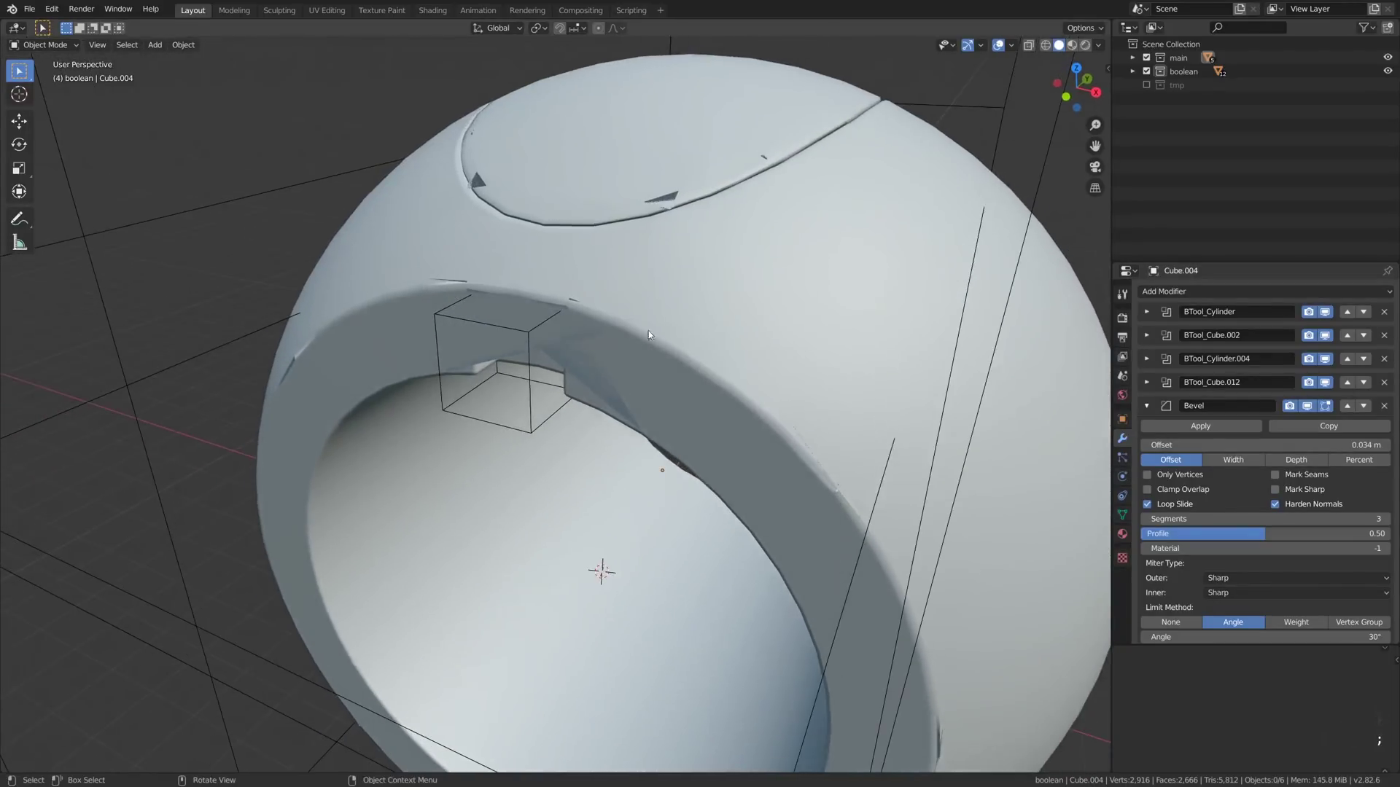
{"action": "key", "text": "ctrl+z"}
Add a Weld modifier to the isolated cap piece and place it above the Bevel modifier
{"action": "middle_click_drag", "start_coordinate": [649, 331], "coordinate": [691, 207]}
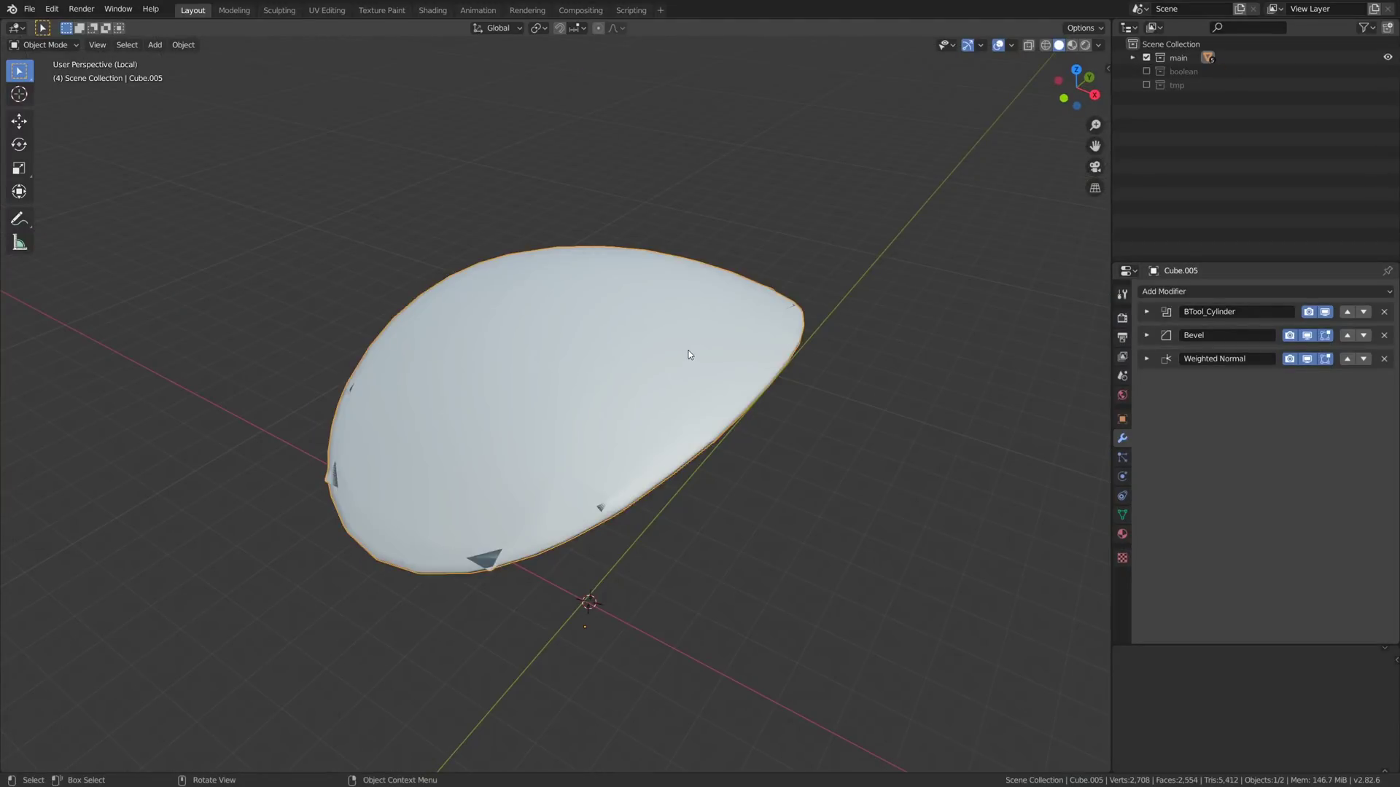
{"action": "left_click", "coordinate": [1159, 293]}
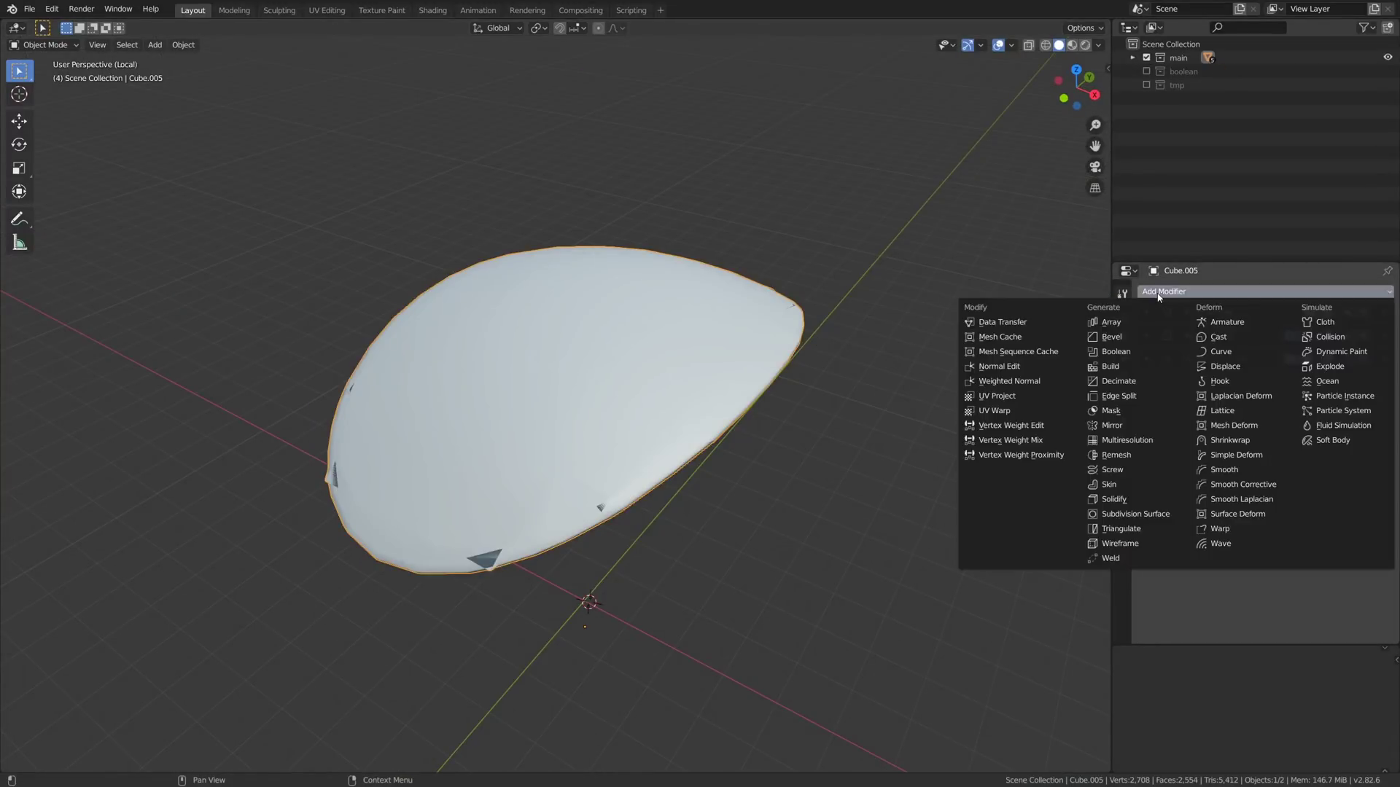
{"action": "left_click", "coordinate": [1136, 560]}
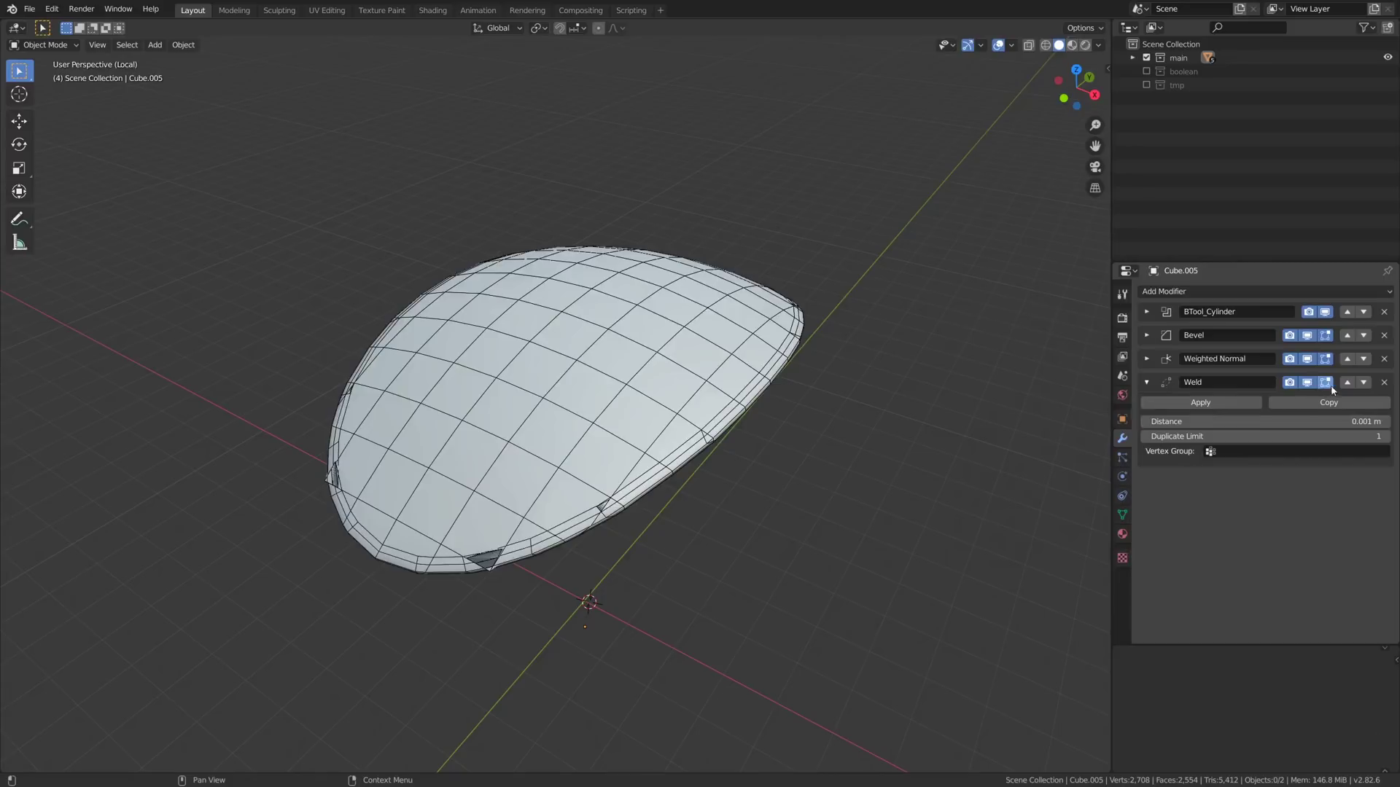
{"action": "left_click", "coordinate": [1347, 383]}
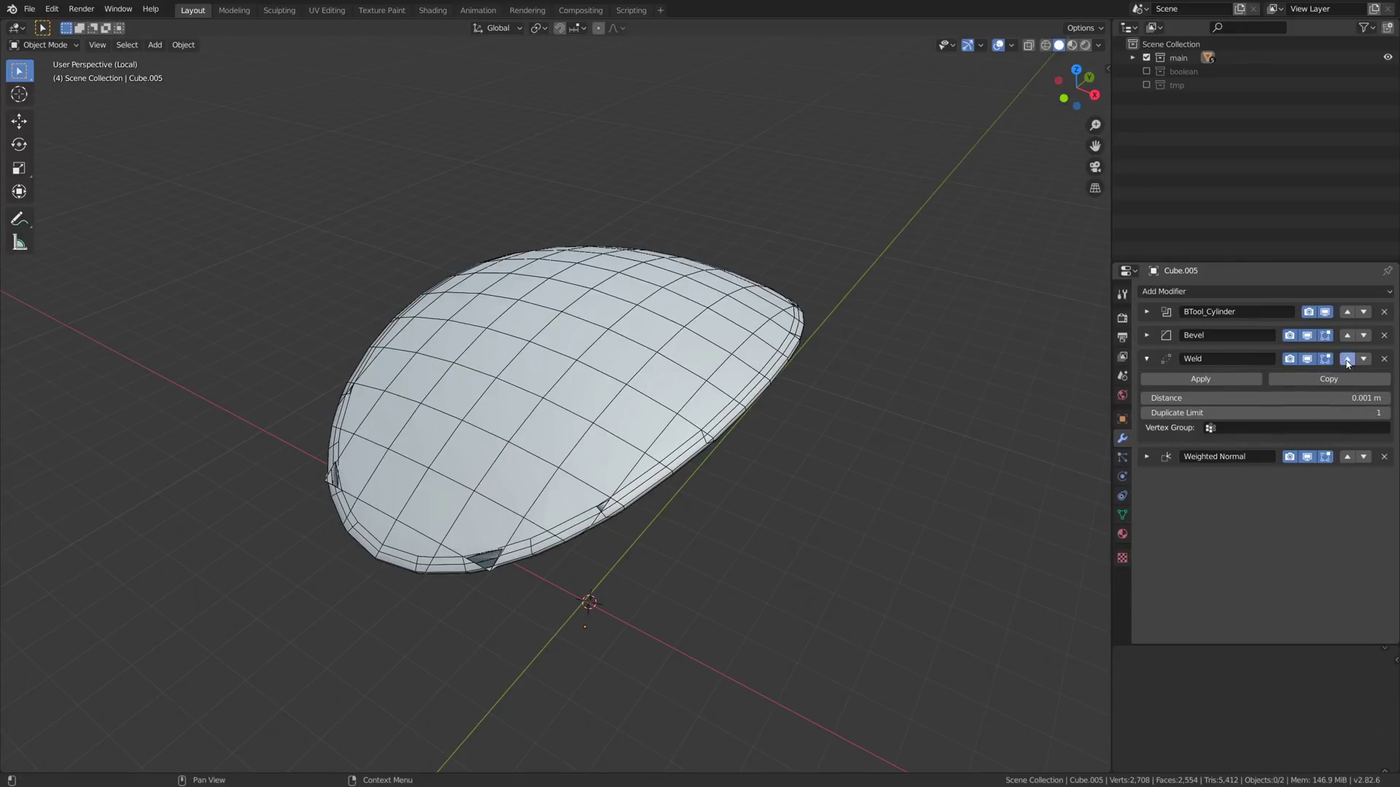
{"action": "left_click", "coordinate": [1347, 358]}
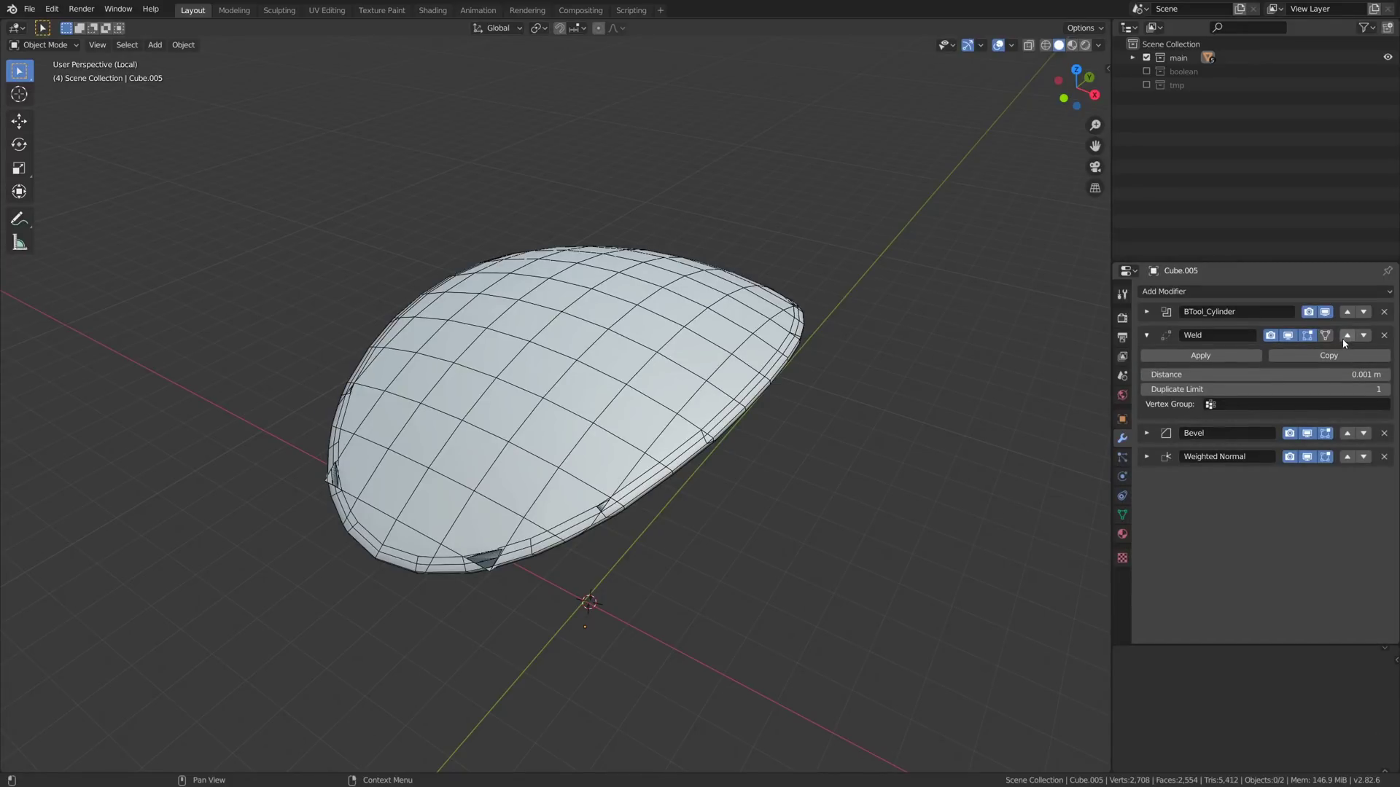
Raise the Weld distance on the cap to 0.1229 m to clean up the broken bevel corners
{"action": "mouse_move", "coordinate": [1207, 376]}
{"action": "left_mouse_down"}
{"action": "mouse_move", "coordinate": [1240, 376]}
{"action": "mouse_move", "coordinate": [1195, 375]}
{"action": "left_mouse_up"}
{"action": "scroll", "coordinate": [462, 593], "scroll_direction": "up", "scroll_amount": 5}
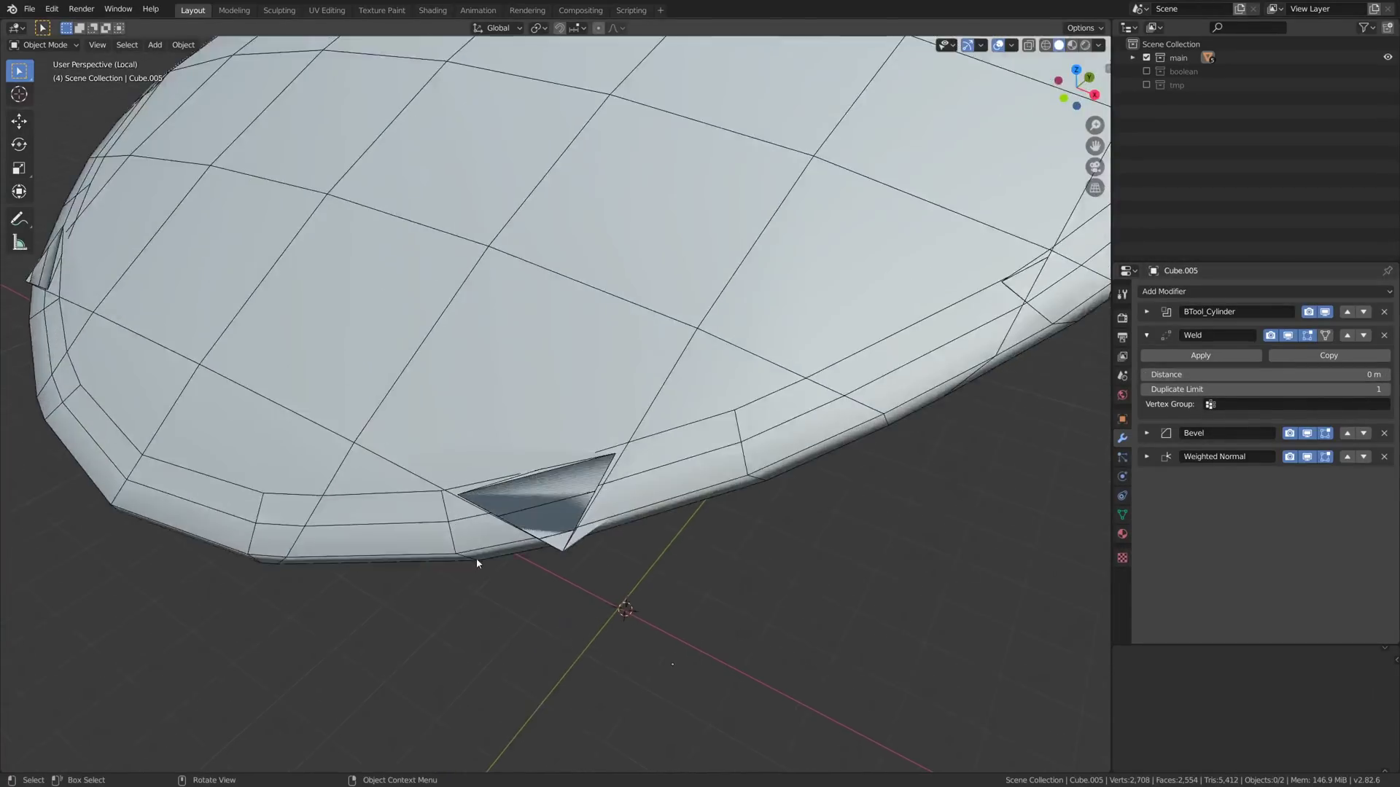
{"action": "scroll", "coordinate": [476, 562], "scroll_direction": "up", "scroll_amount": 2}
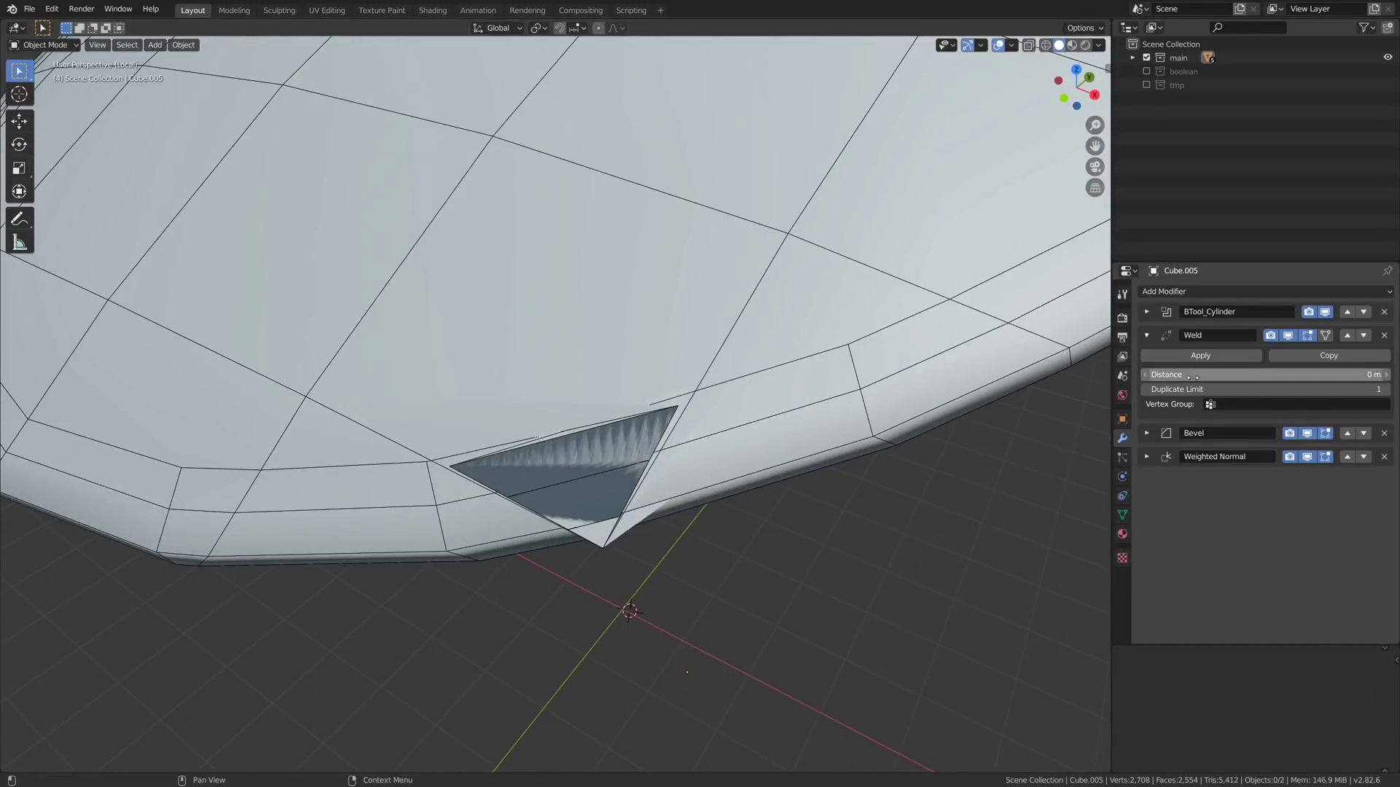
{"action": "mouse_move", "coordinate": [1239, 375]}
{"action": "left_mouse_down"}
{"action": "mouse_move", "coordinate": [1283, 375]}
{"action": "mouse_move", "coordinate": [1243, 375]}
{"action": "left_mouse_up"}
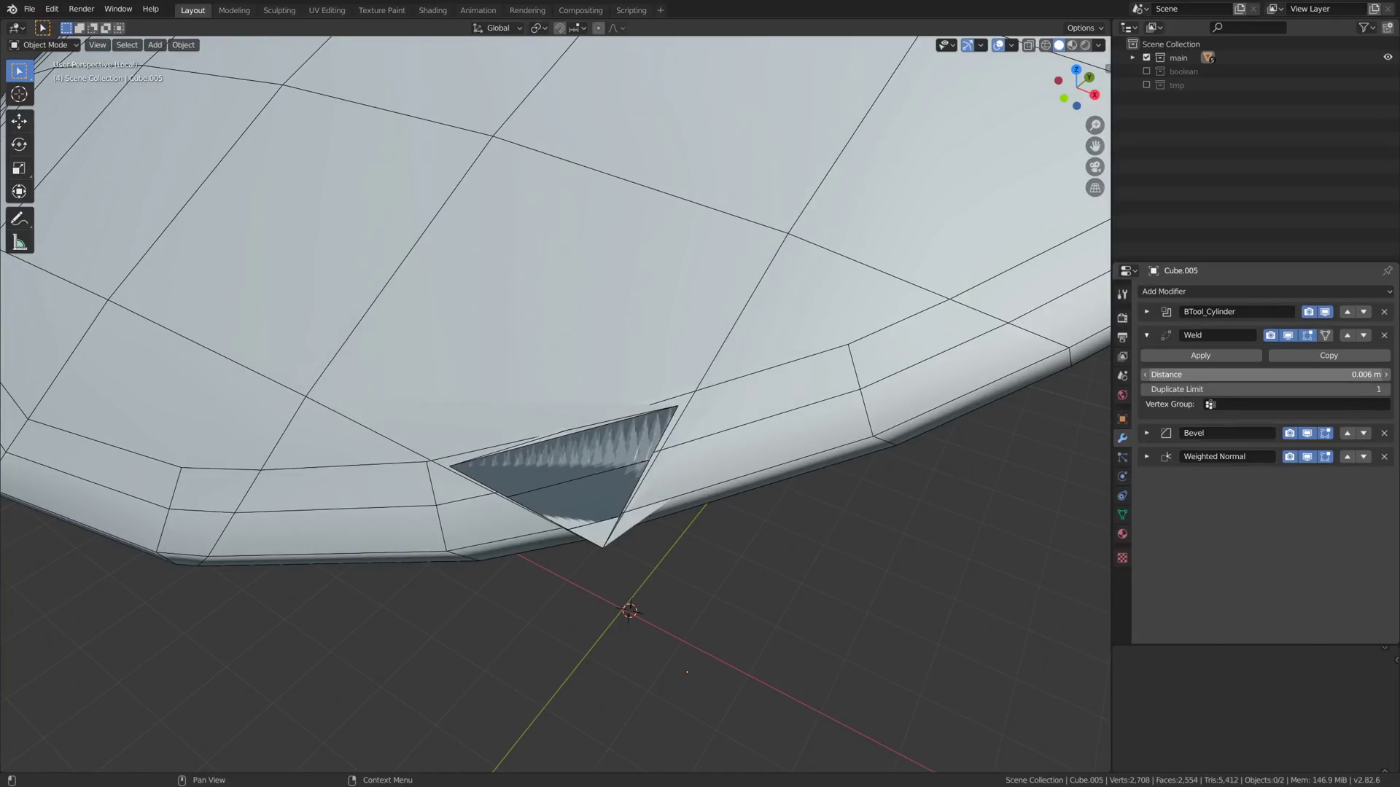
{"action": "left_click_drag", "start_coordinate": [1242, 375], "coordinate": [1269, 375]}
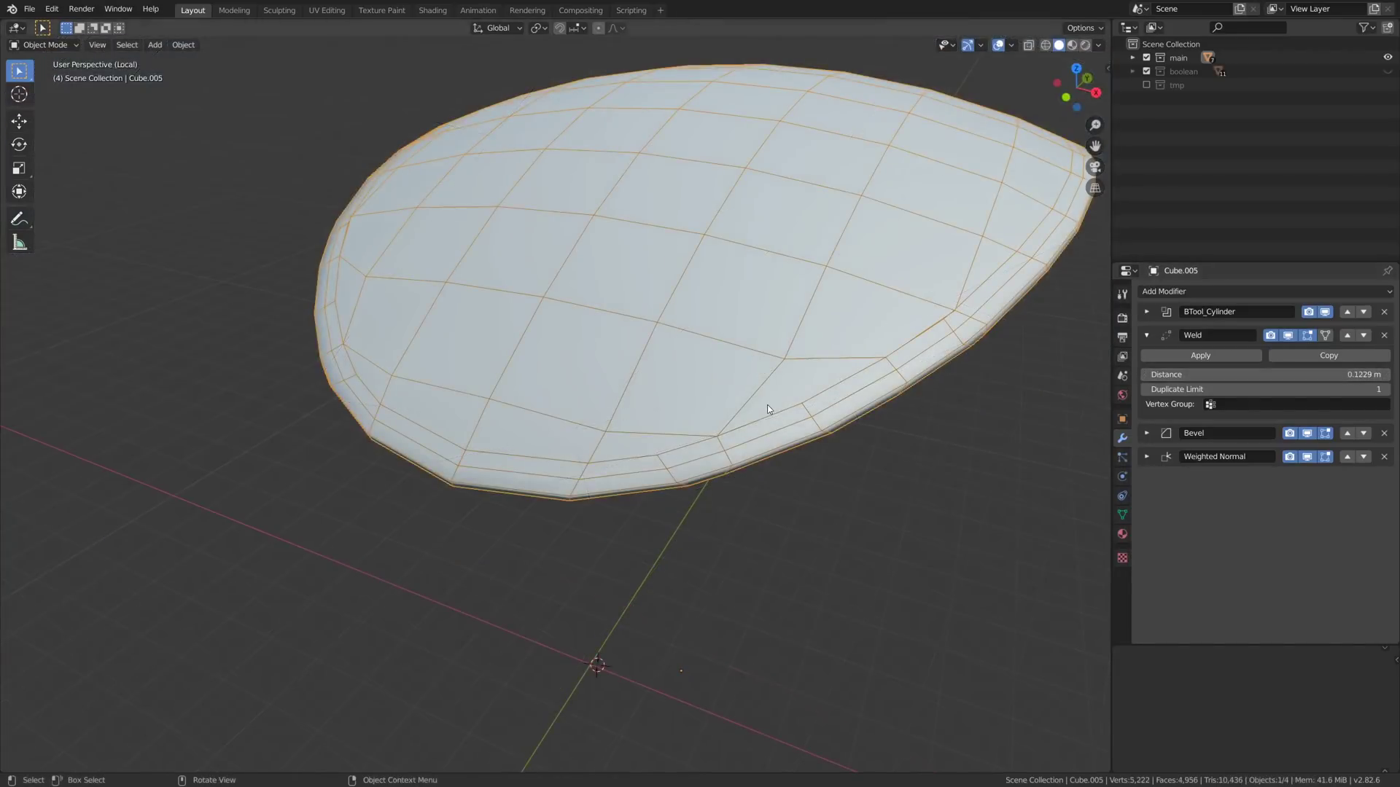
Duplicate the cap in place and remove the Weld modifier from the copy
{"action": "key", "text": "shift"}
{"action": "key", "text": "shift+d"}
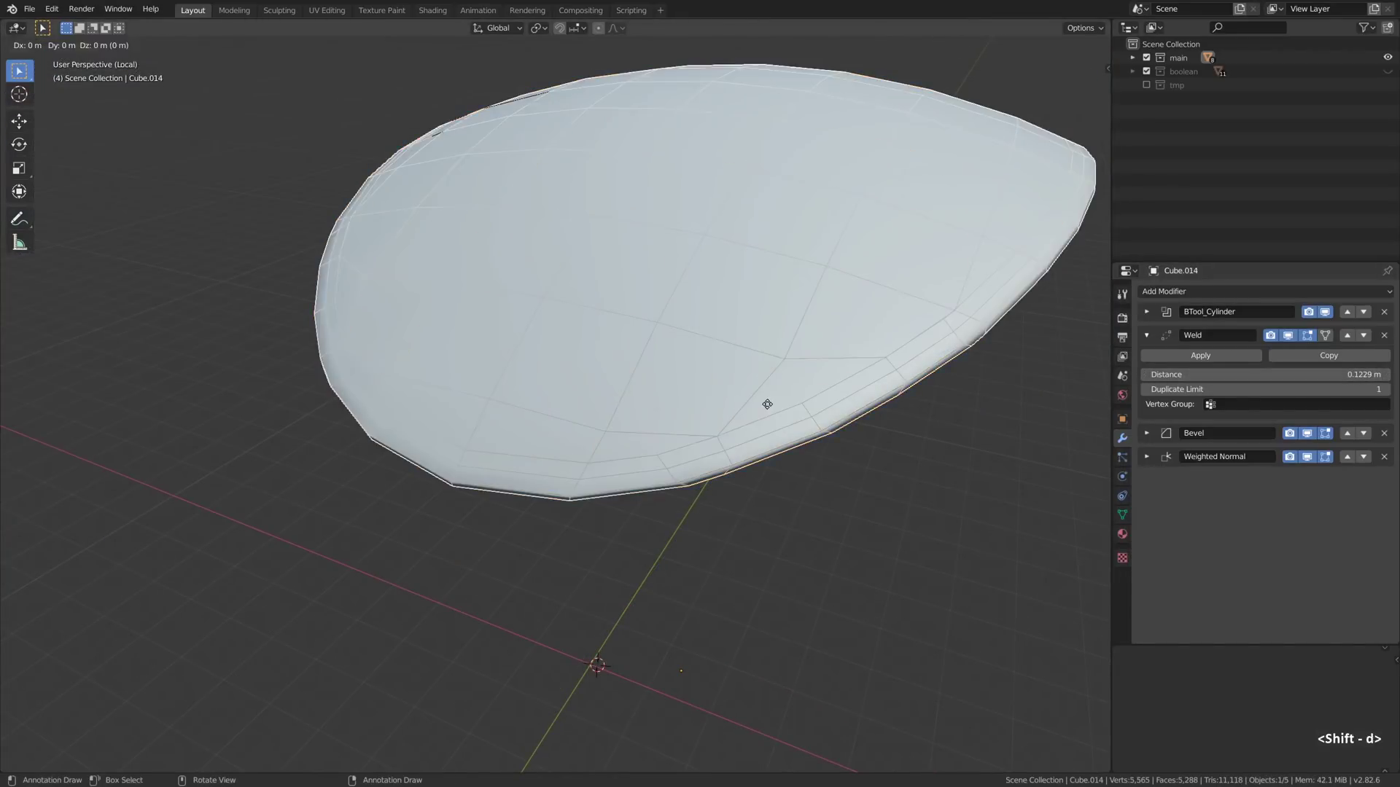
{"action": "right_click", "coordinate": [765, 404]}
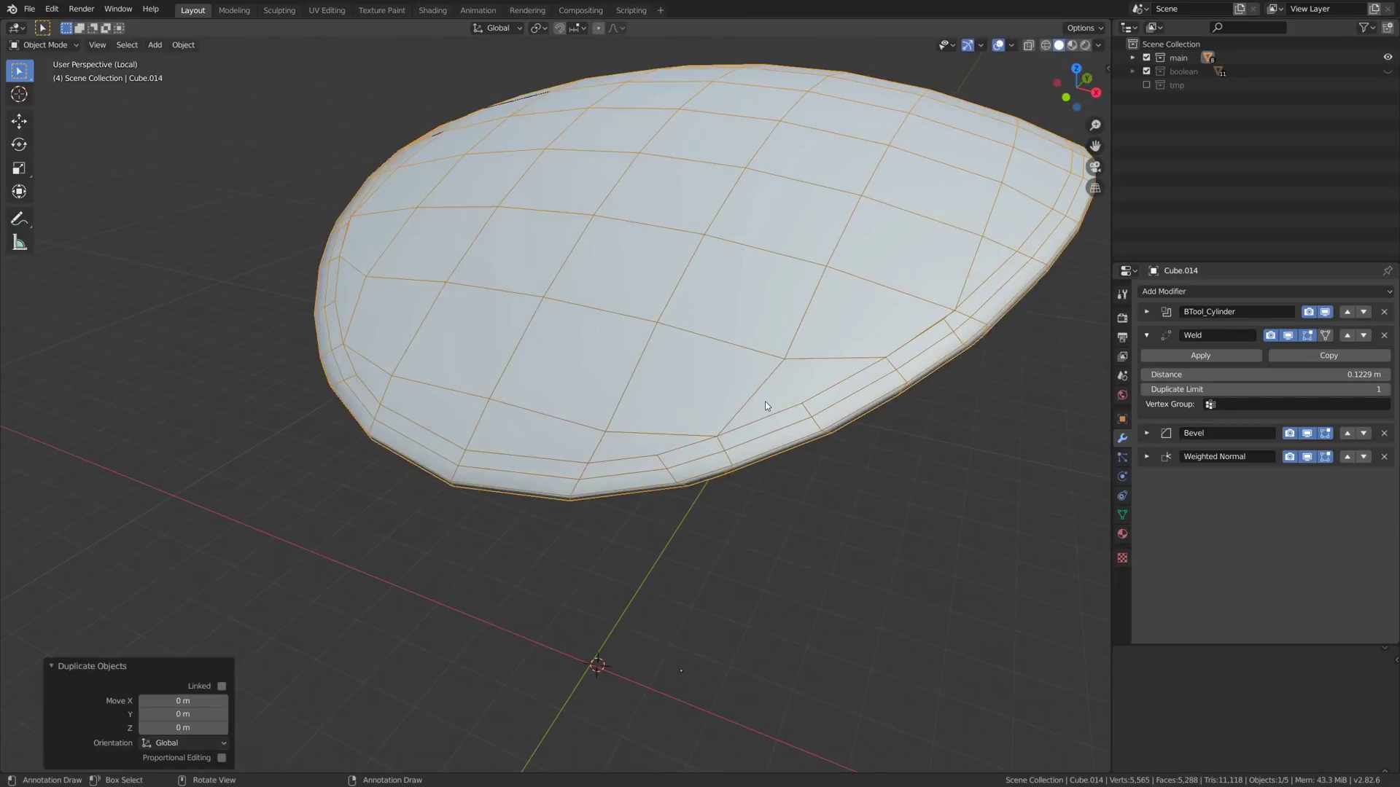
{"action": "left_click", "coordinate": [1384, 337]}
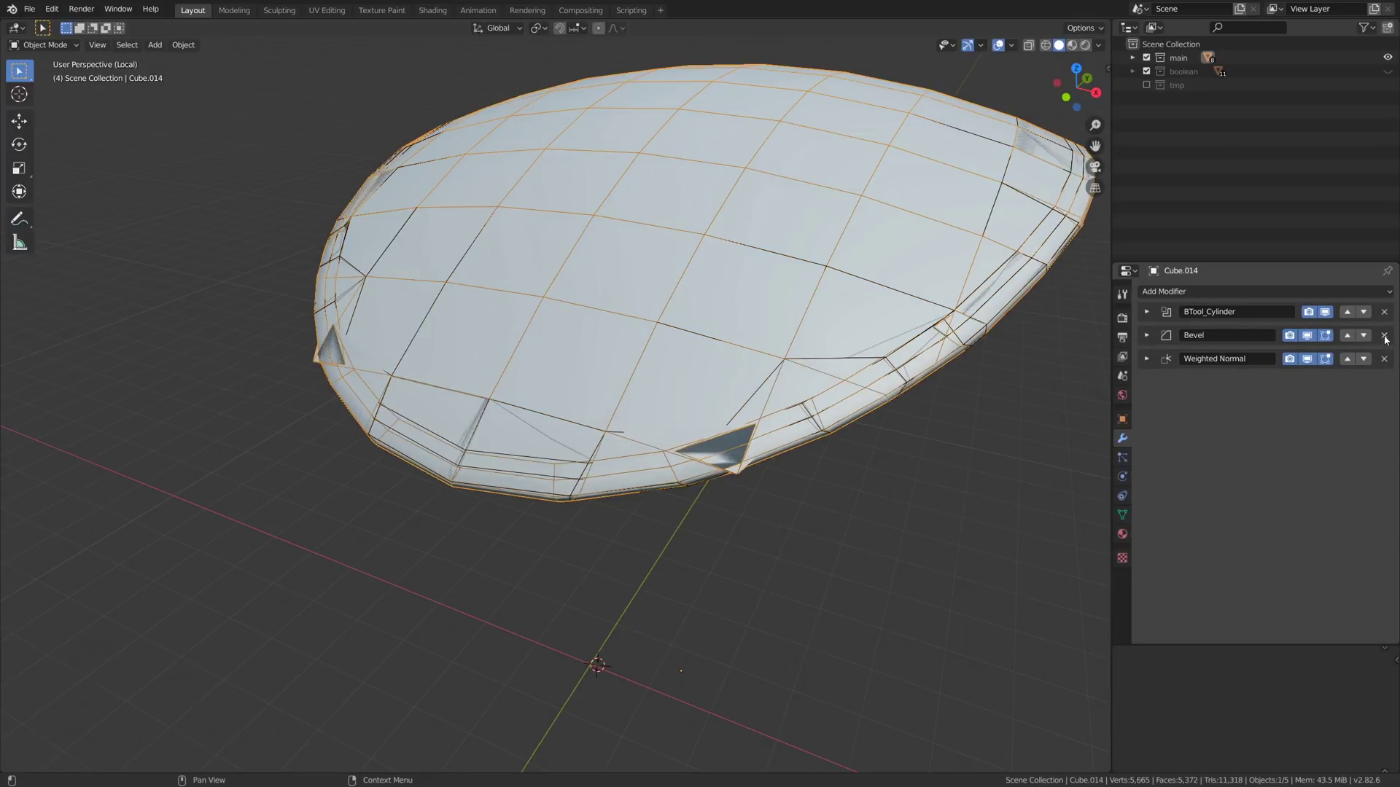
Apply the BTool_Cylinder boolean on the duplicated cap and remove its Weighted Normal modifier
{"action": "left_click", "coordinate": [1145, 312]}
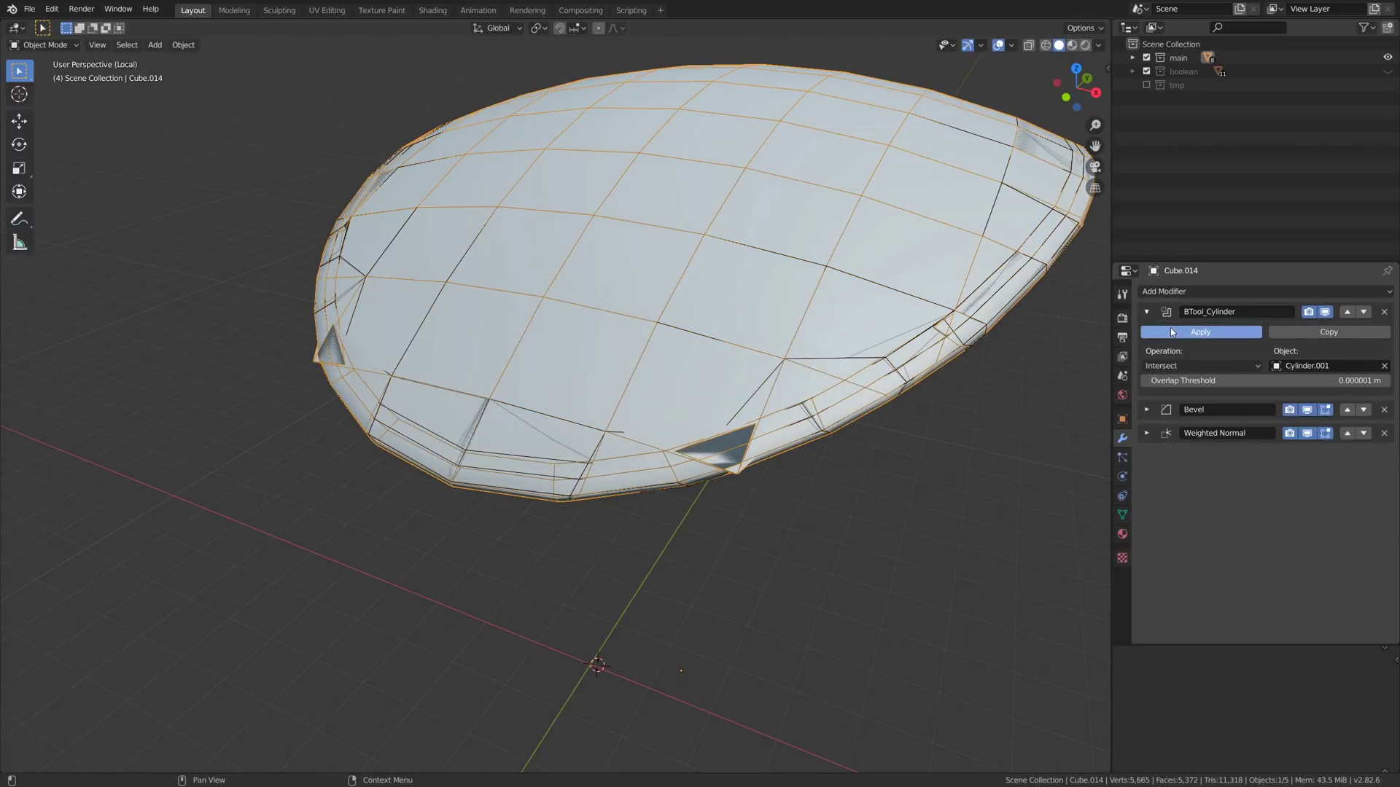
{"action": "left_click", "coordinate": [1170, 331]}
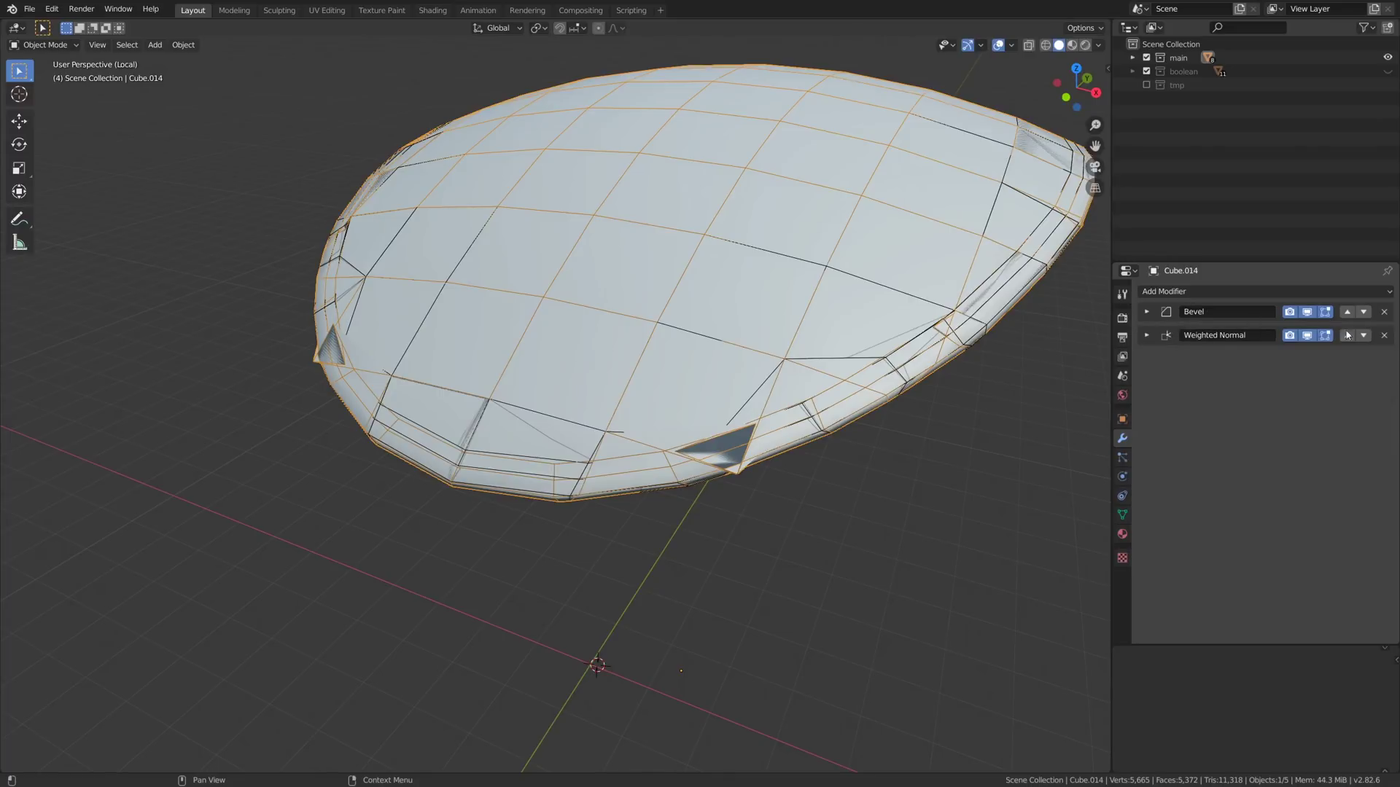
{"action": "left_click", "coordinate": [1383, 336]}
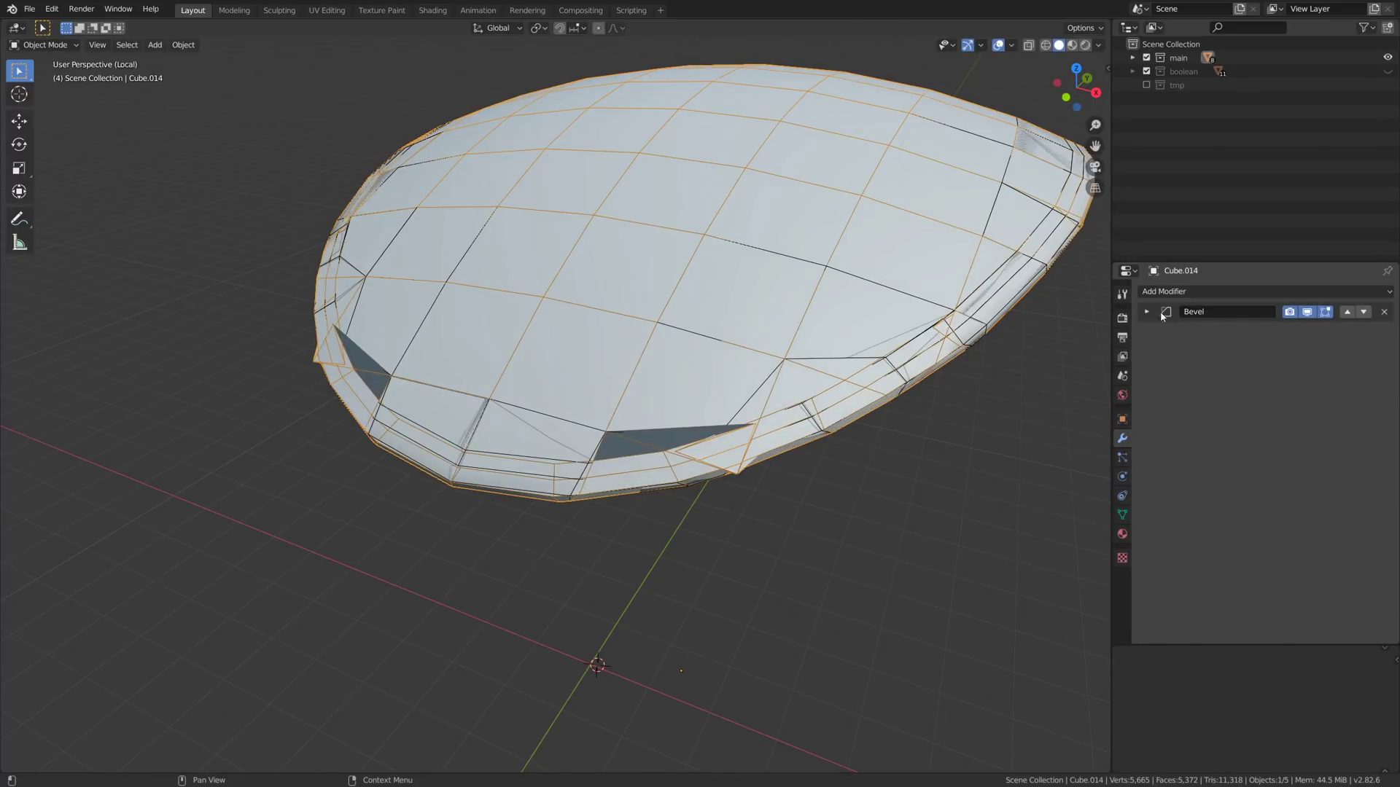
Move the duplicated cap up along Z so it sits above the original cap
{"action": "middle_click_drag", "start_coordinate": [884, 348], "coordinate": [845, 328]}
{"action": "key", "text": "g"}
{"action": "key", "text": "z"}
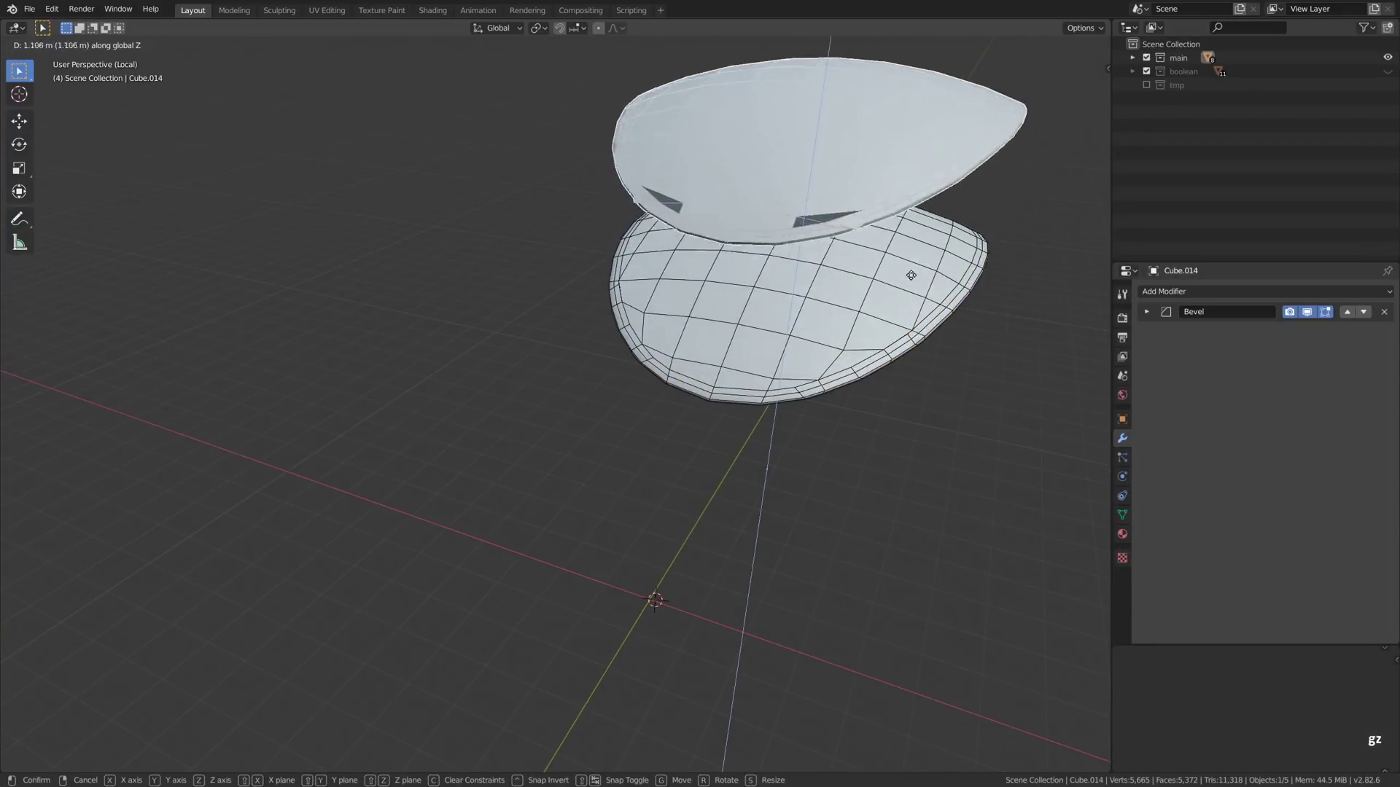
{"action": "left_click", "coordinate": [908, 269]}
{"action": "left_click_drag", "start_coordinate": [885, 178], "coordinate": [764, 386], "text": "alt+shift"}
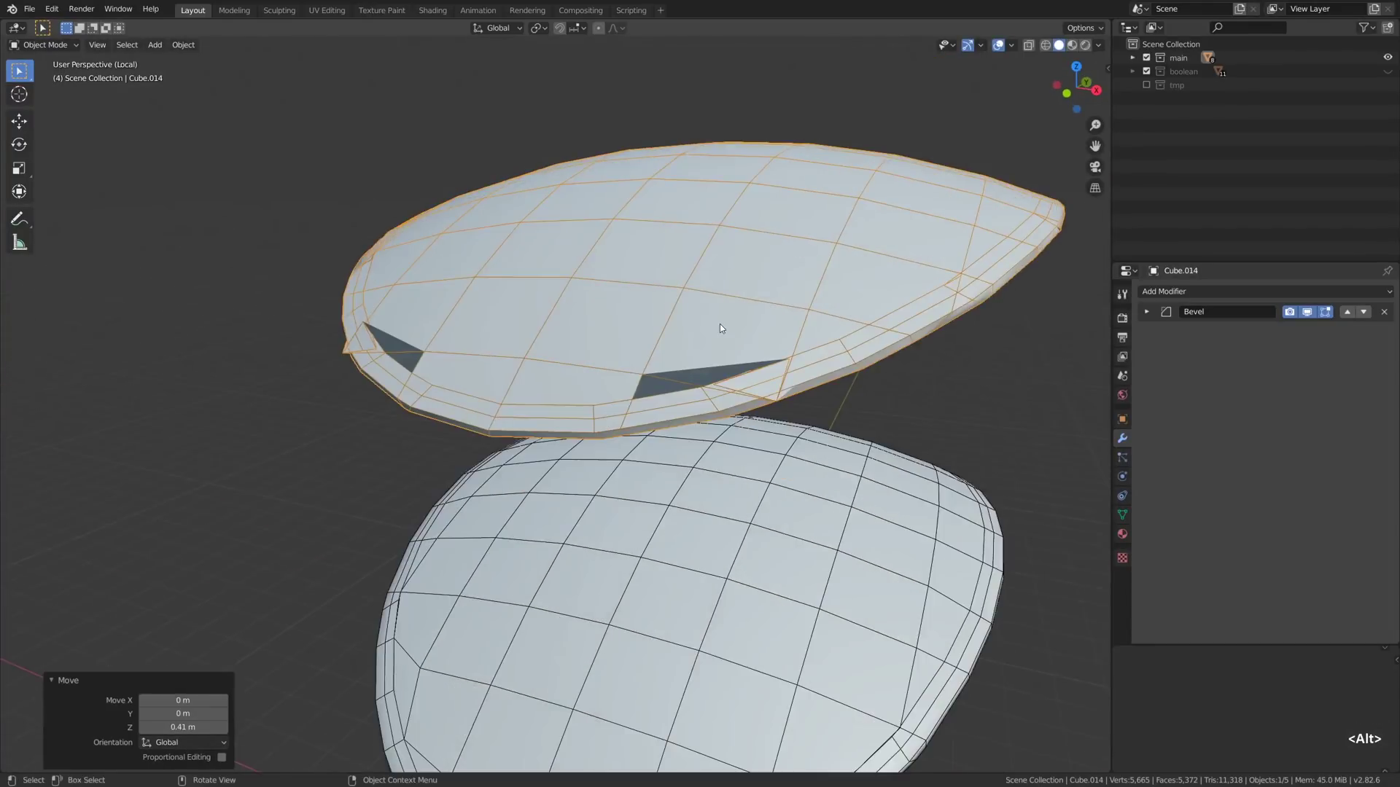
Merge all vertices of the duplicated cap by distance, increasing the merge distance above 0.0001 m
{"action": "key", "text": "Tab"}
{"action": "key", "text": "alt+a"}
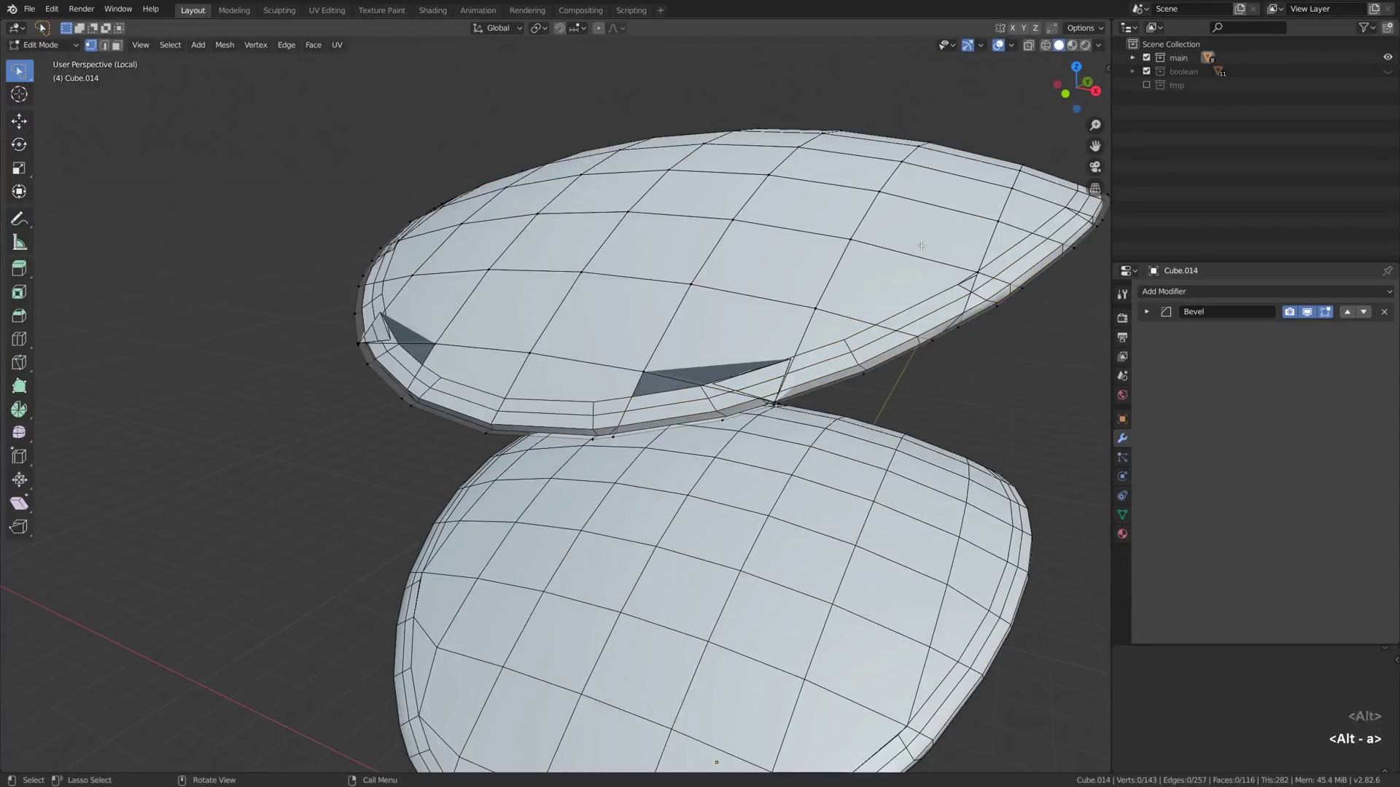
{"action": "key", "text": "a"}
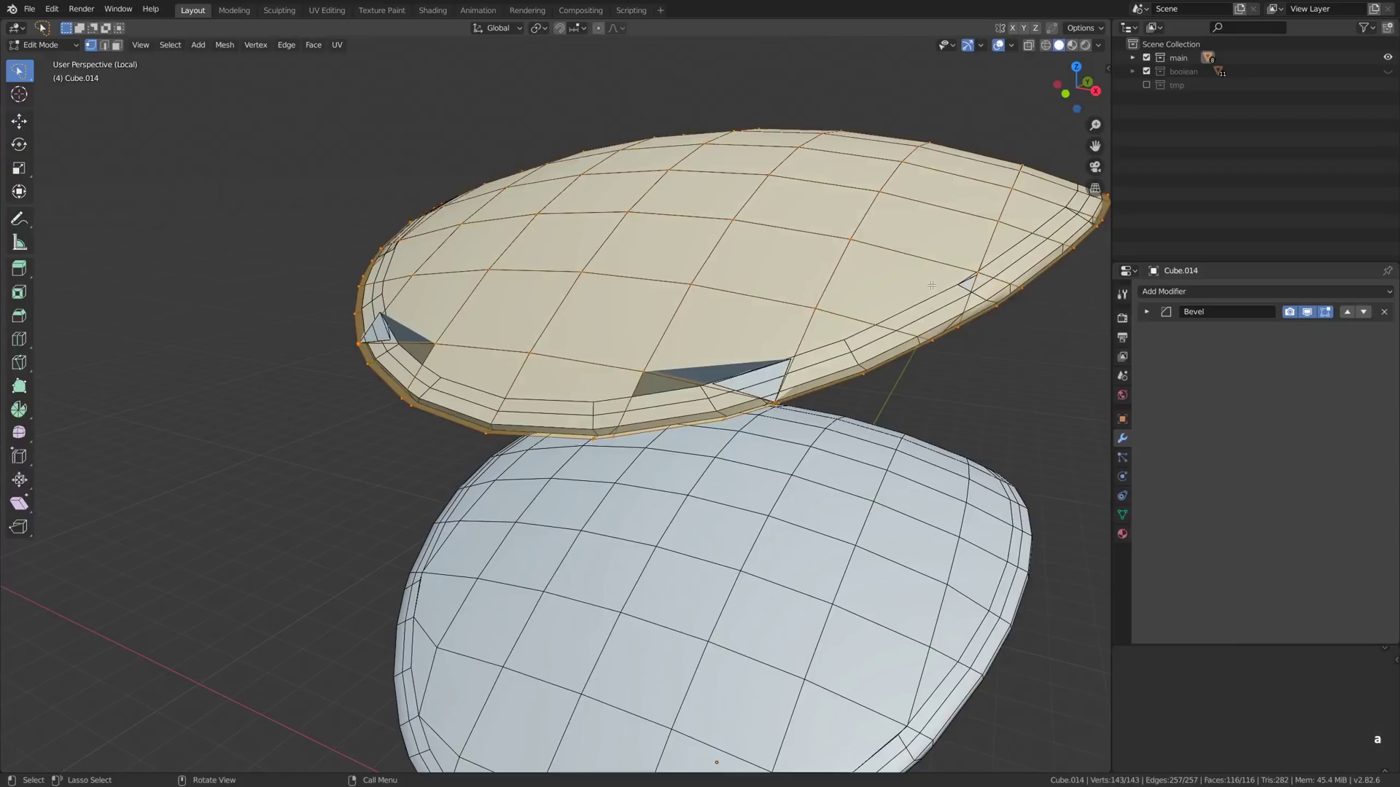
{"action": "key", "text": "alt+m"}
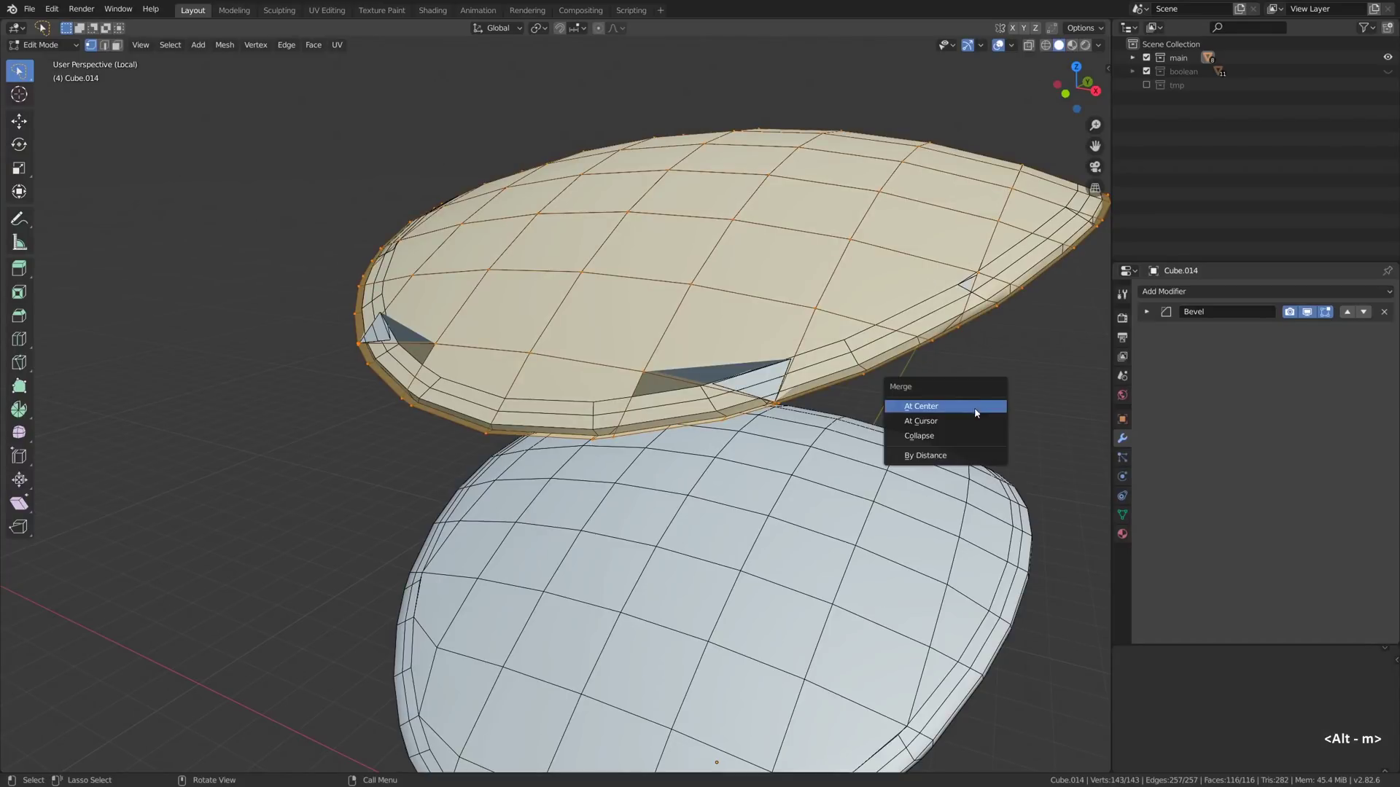
{"action": "left_click", "coordinate": [960, 456]}
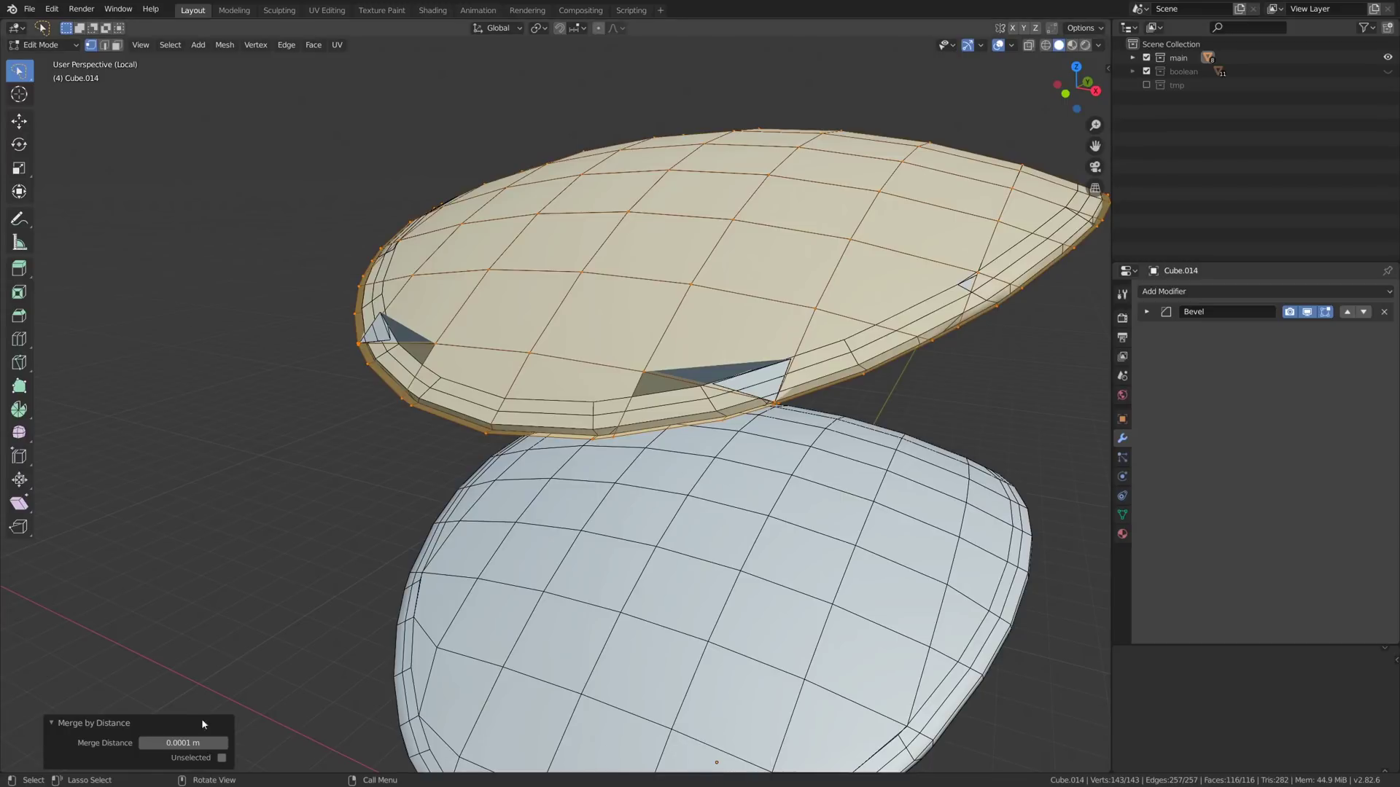
{"action": "left_click_drag", "start_coordinate": [183, 743], "coordinate": [231, 743]}
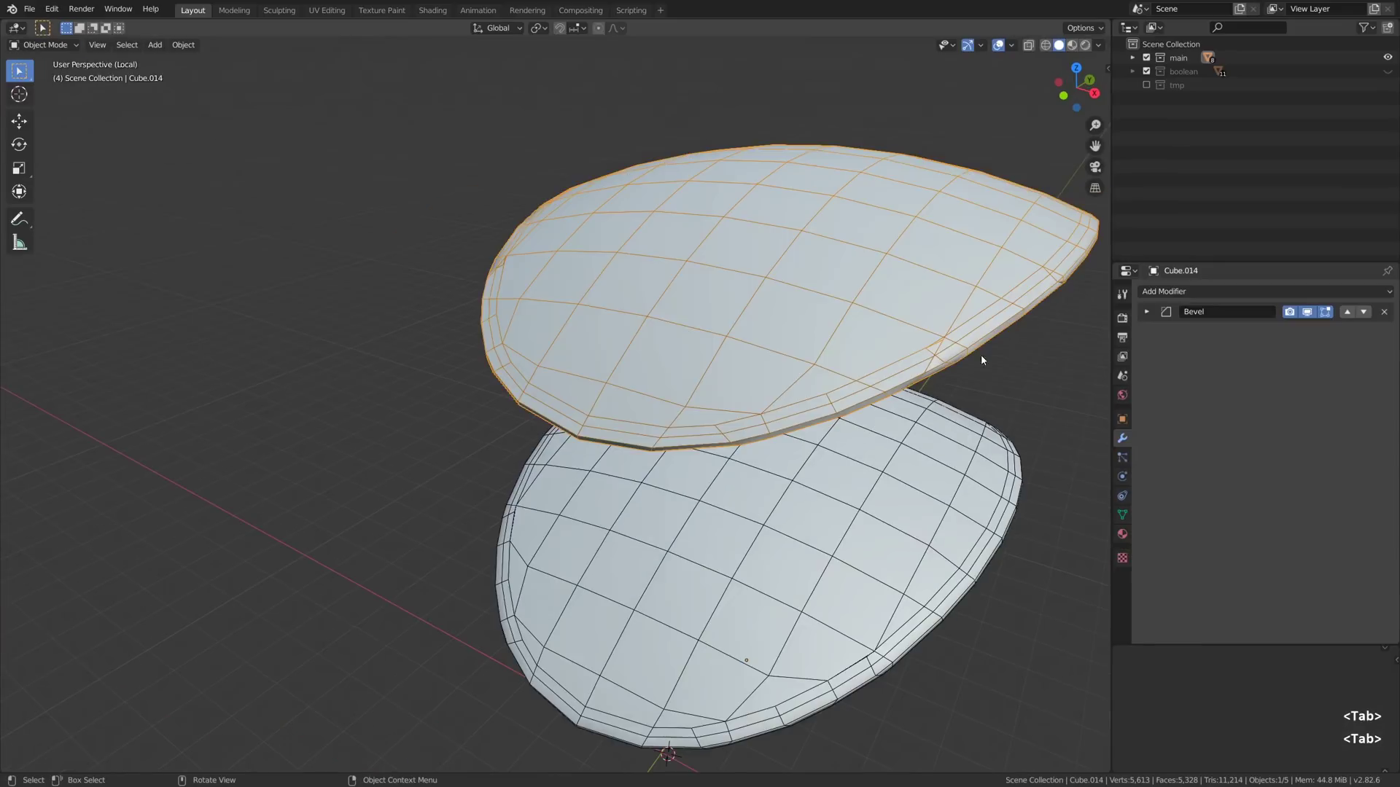
Delete the duplicated cap, keeping the original with its Weld modifier
{"action": "key", "text": "x"}
{"action": "left_click", "coordinate": [990, 365]}
{"action": "middle_click_drag", "start_coordinate": [990, 369], "coordinate": [763, 343]}
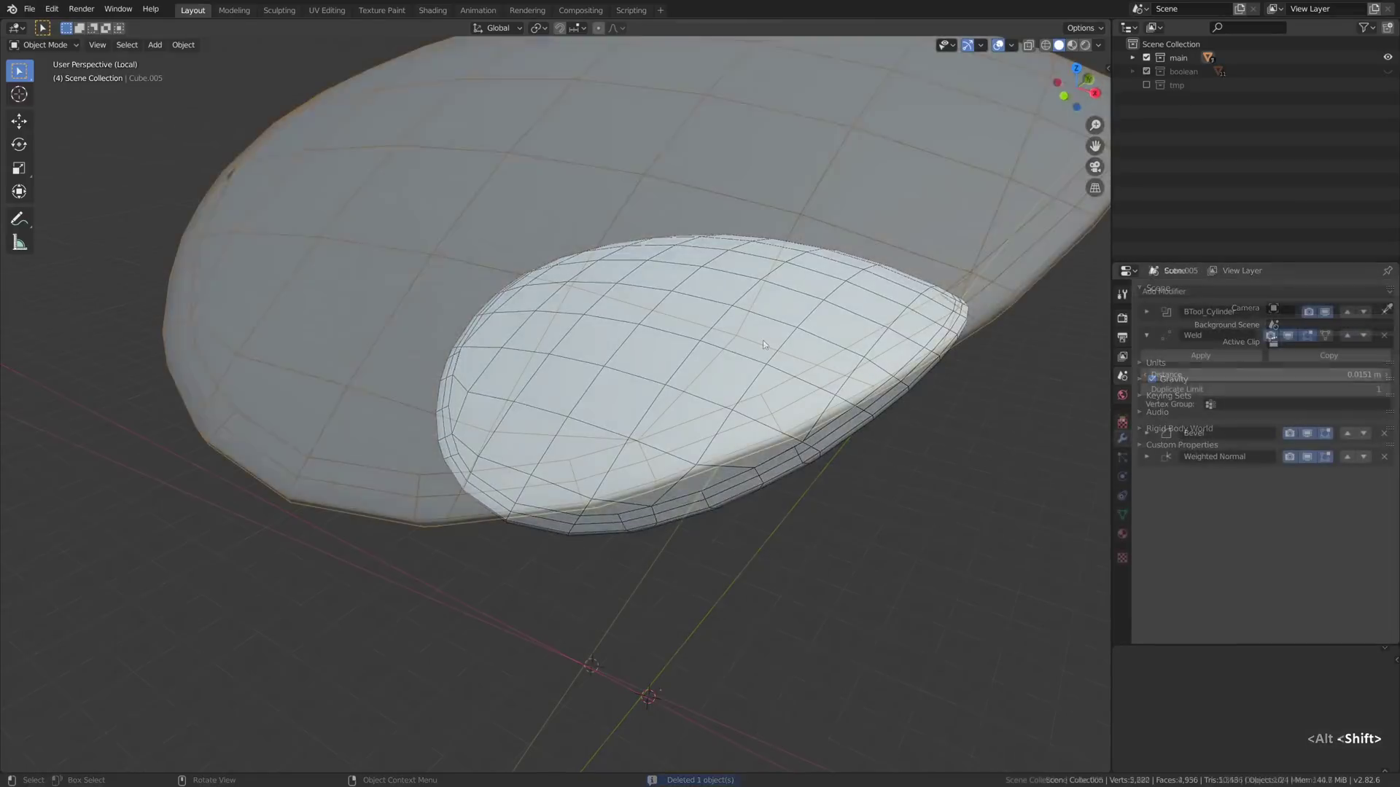
Try increasing the cap's Weld distance in stages up to 0.1862 m to see how the cut edge simplifies
{"action": "left_click_drag", "start_coordinate": [1265, 374], "coordinate": [1283, 374], "text": "shift"}
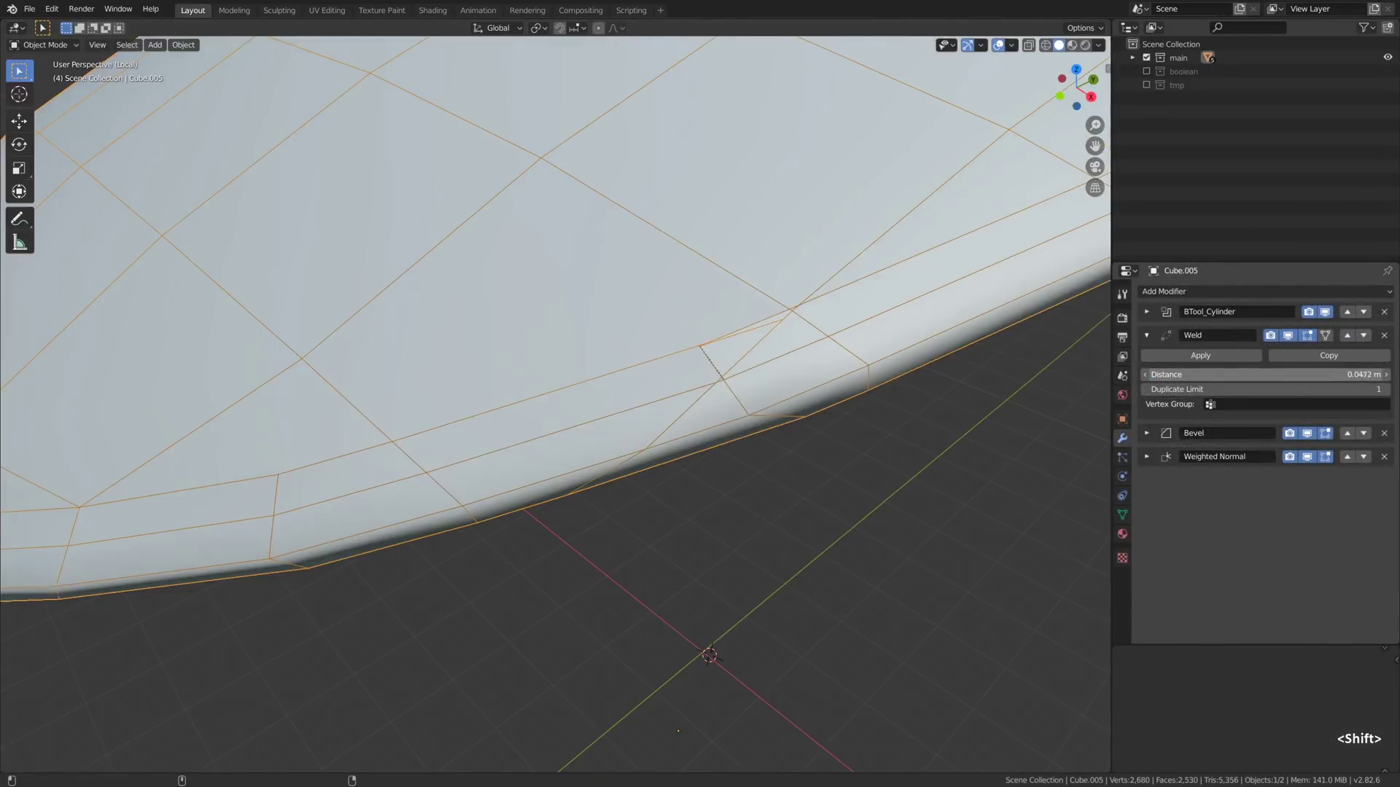
{"action": "left_click_drag", "start_coordinate": [1283, 374], "coordinate": [1313, 374], "text": "shift"}
{"action": "scroll", "coordinate": [586, 384], "scroll_direction": "down", "scroll_amount": 6}
{"action": "left_click_drag", "start_coordinate": [586, 383], "coordinate": [615, 370], "text": "alt"}
{"action": "left_click_drag", "start_coordinate": [1257, 374], "coordinate": [1290, 374]}
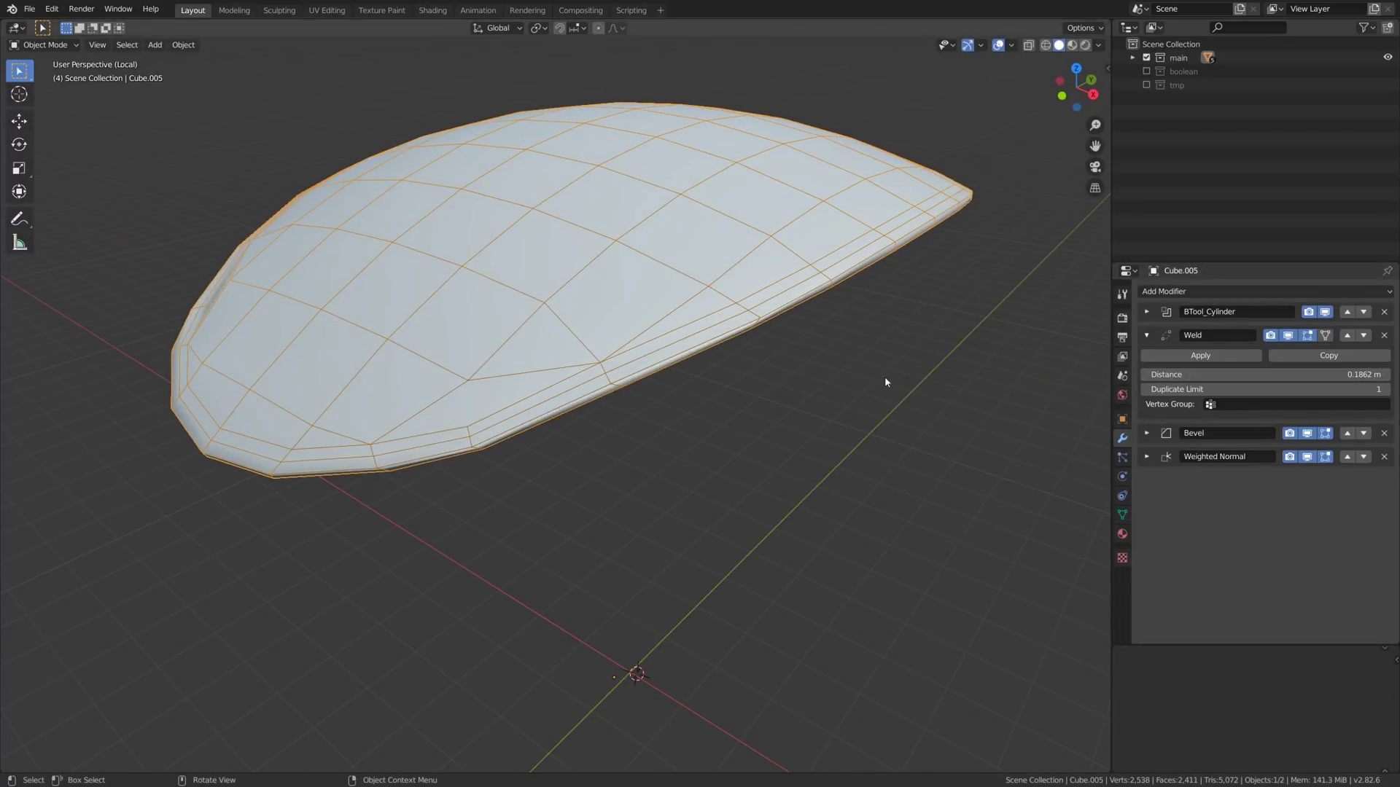
Hide the wireframe, leave local view, and set the cap's Weld distance to 0.1229 m
{"action": "key", "text": "semicolon"}
{"action": "mouse_move", "coordinate": [685, 353]}
{"action": "middle_mouse_down"}
{"action": "mouse_move", "coordinate": [700, 350]}
{"action": "mouse_move", "coordinate": [690, 363]}
{"action": "middle_mouse_up"}
{"action": "left_click_drag", "start_coordinate": [1174, 374], "coordinate": [1167, 374]}
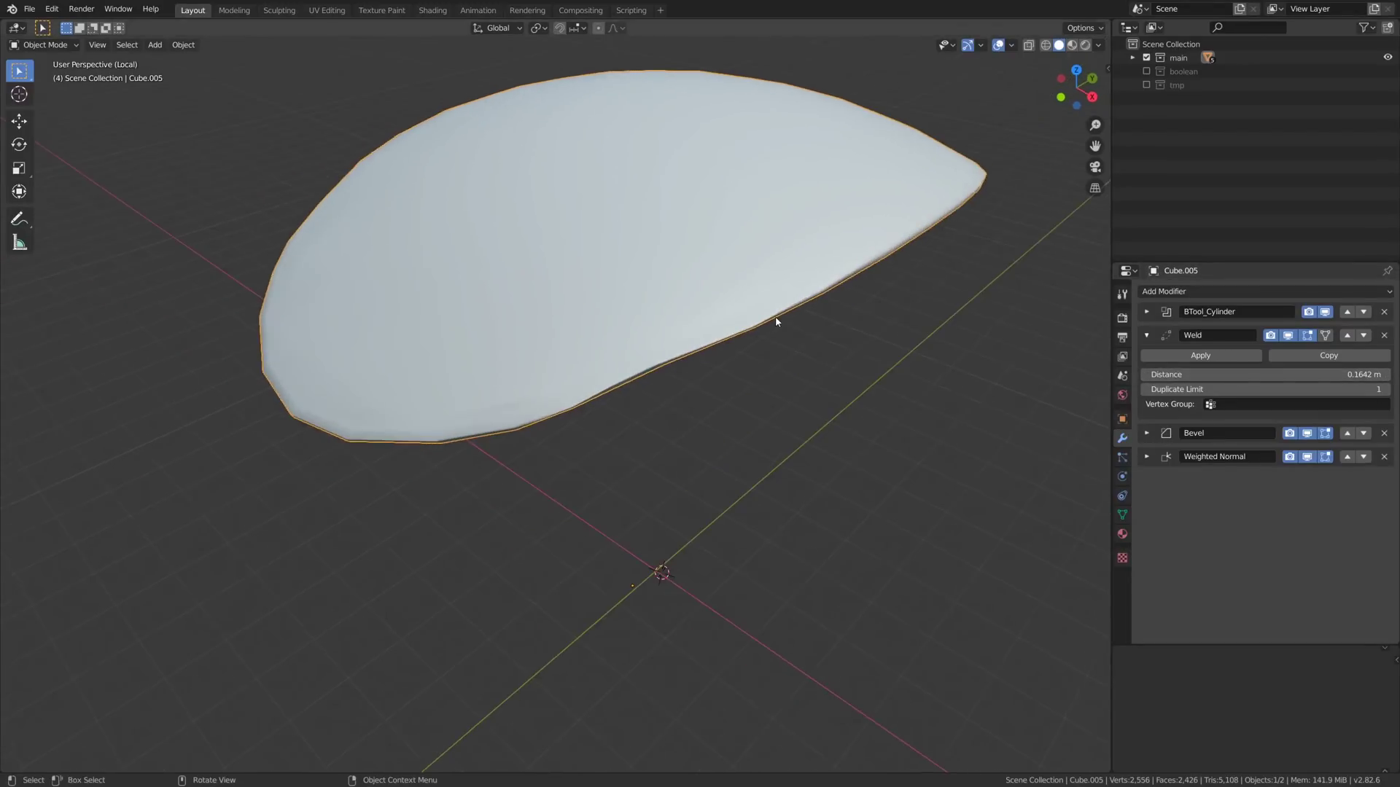
{"action": "key", "text": "KP_Divide"}
{"action": "left_click_drag", "start_coordinate": [1273, 374], "coordinate": [1257, 374], "text": "shift"}
{"action": "middle_click_drag", "start_coordinate": [733, 239], "coordinate": [727, 229]}
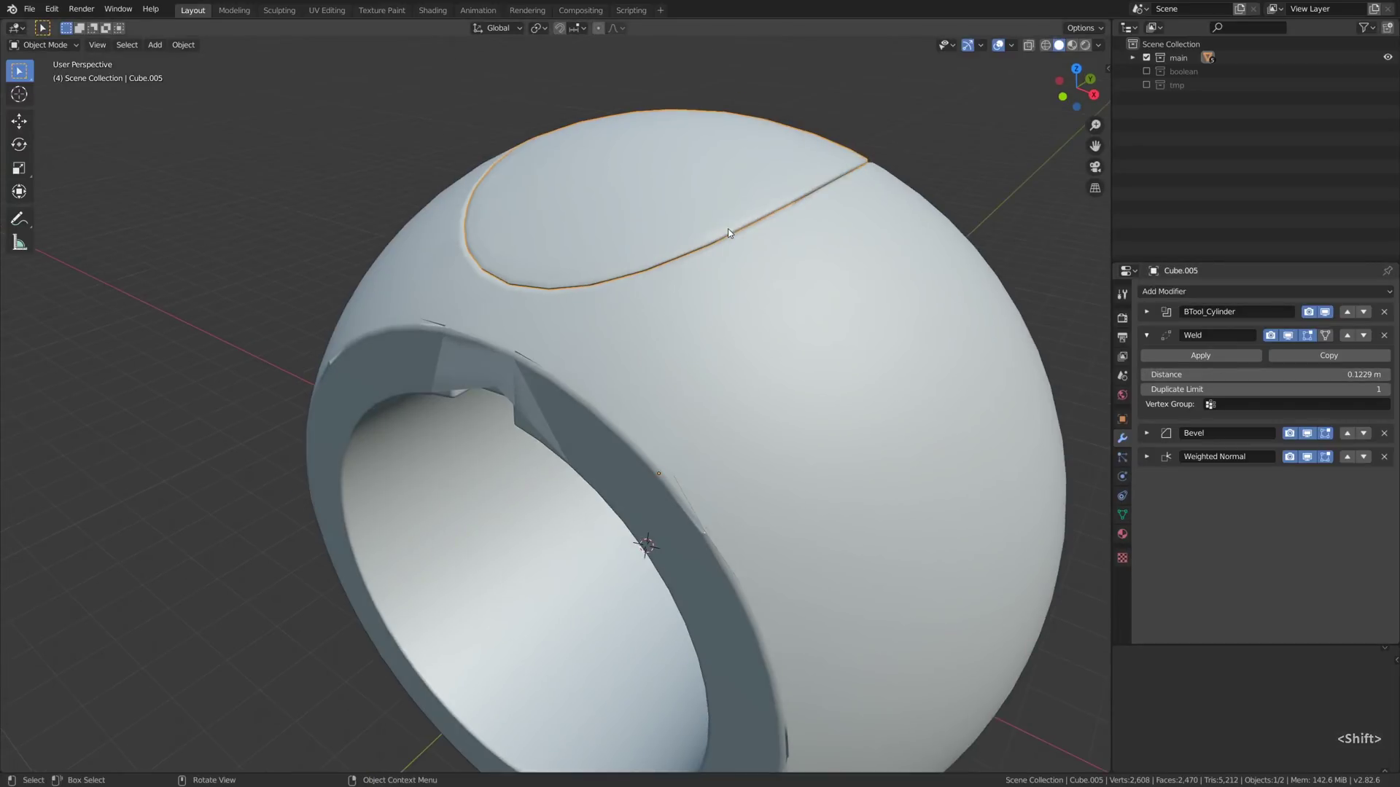
Add a Weld modifier to the hollow sphere and place it above the Bevel modifier
{"action": "left_click", "coordinate": [727, 232]}
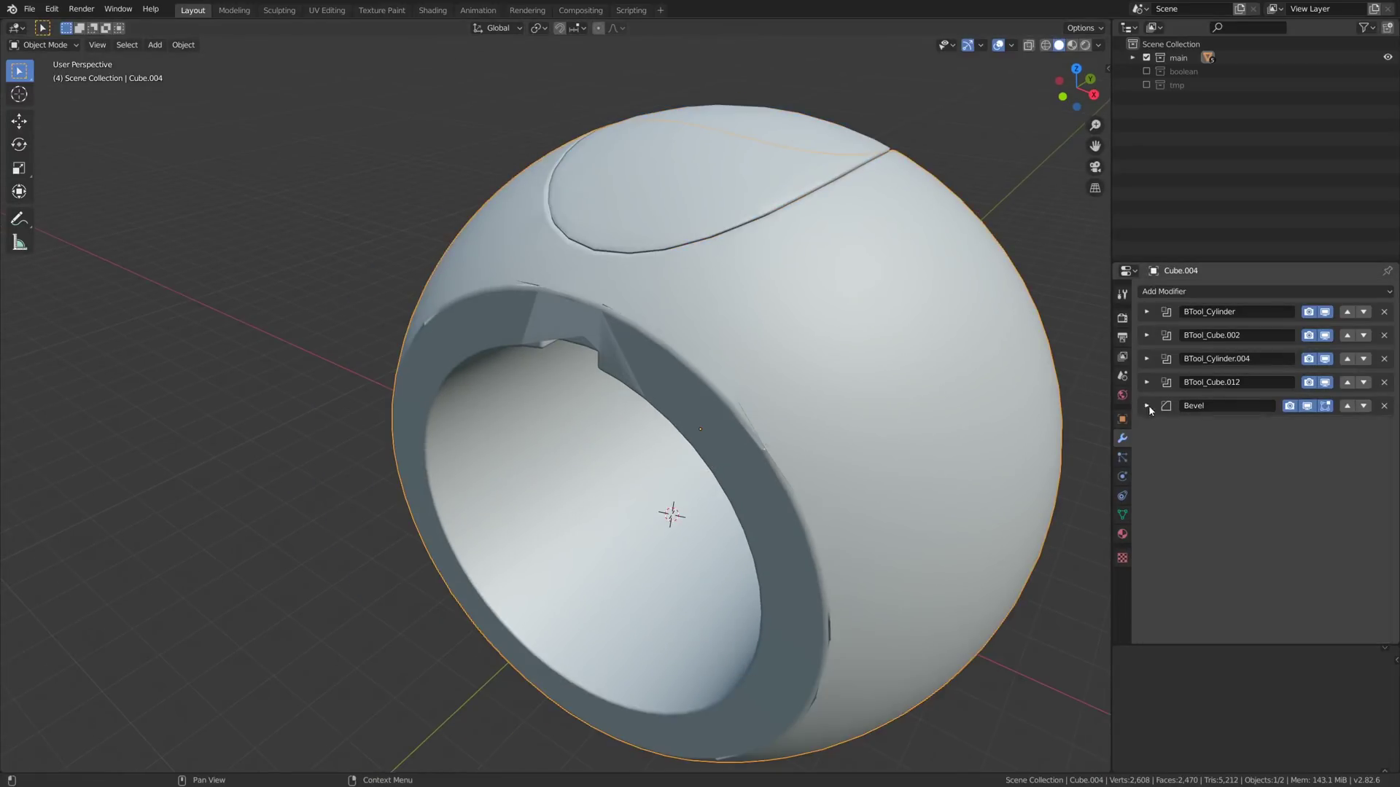
{"action": "left_click", "coordinate": [1169, 291]}
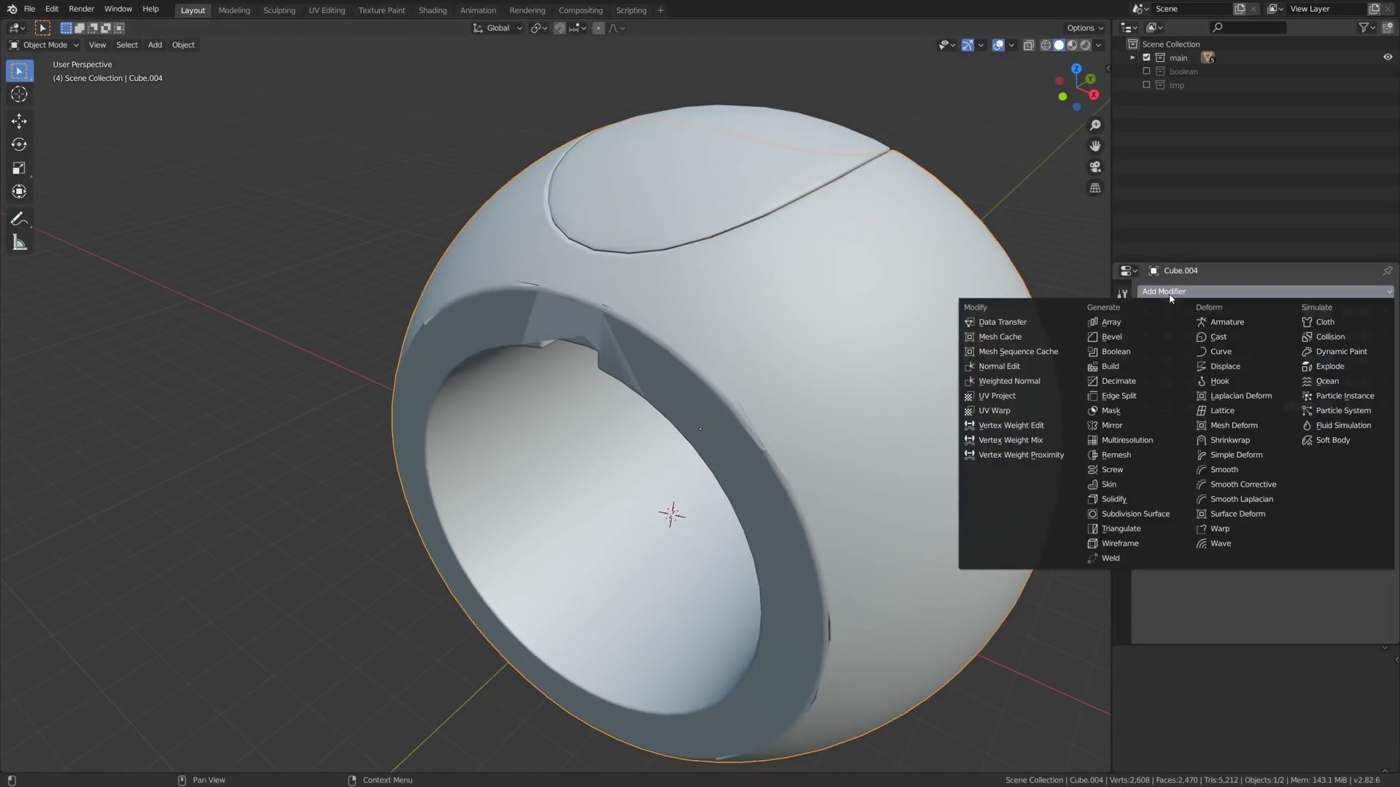
{"action": "left_click", "coordinate": [1144, 559]}
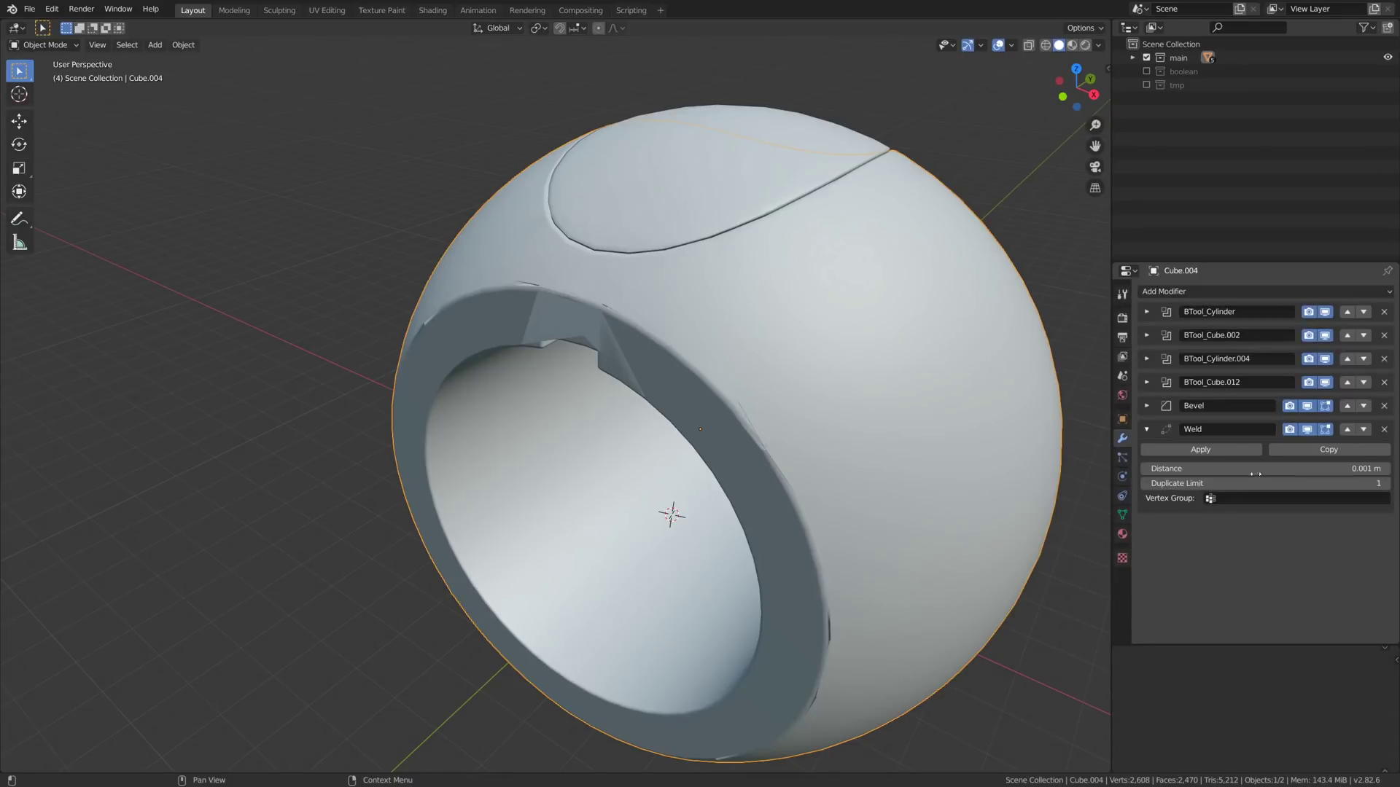
{"action": "left_click", "coordinate": [1348, 429]}
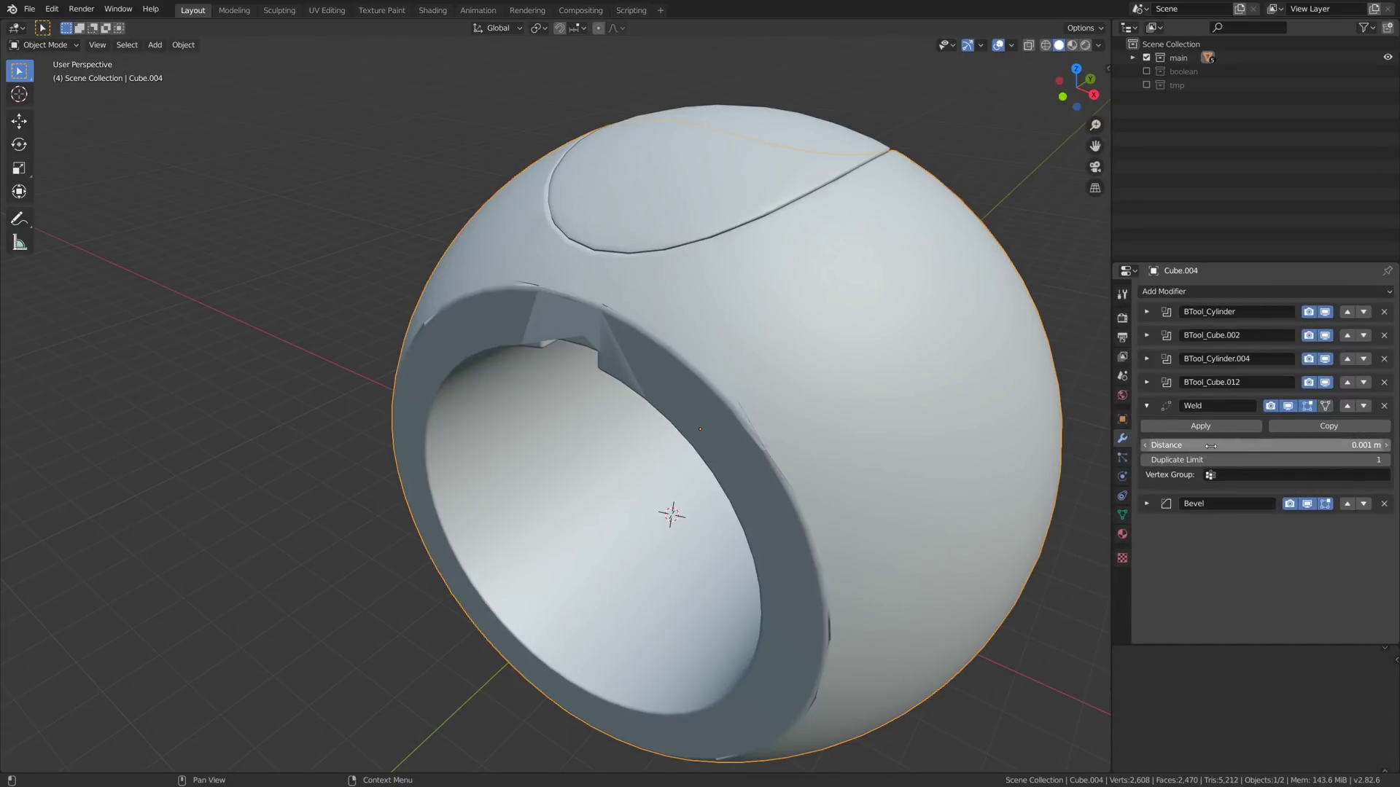
Test the hollow sphere's Weld modifier at a 0.349 m distance with duplicate limits of 896, 0 and 1
{"action": "left_click_drag", "start_coordinate": [1239, 444], "coordinate": [1321, 444]}
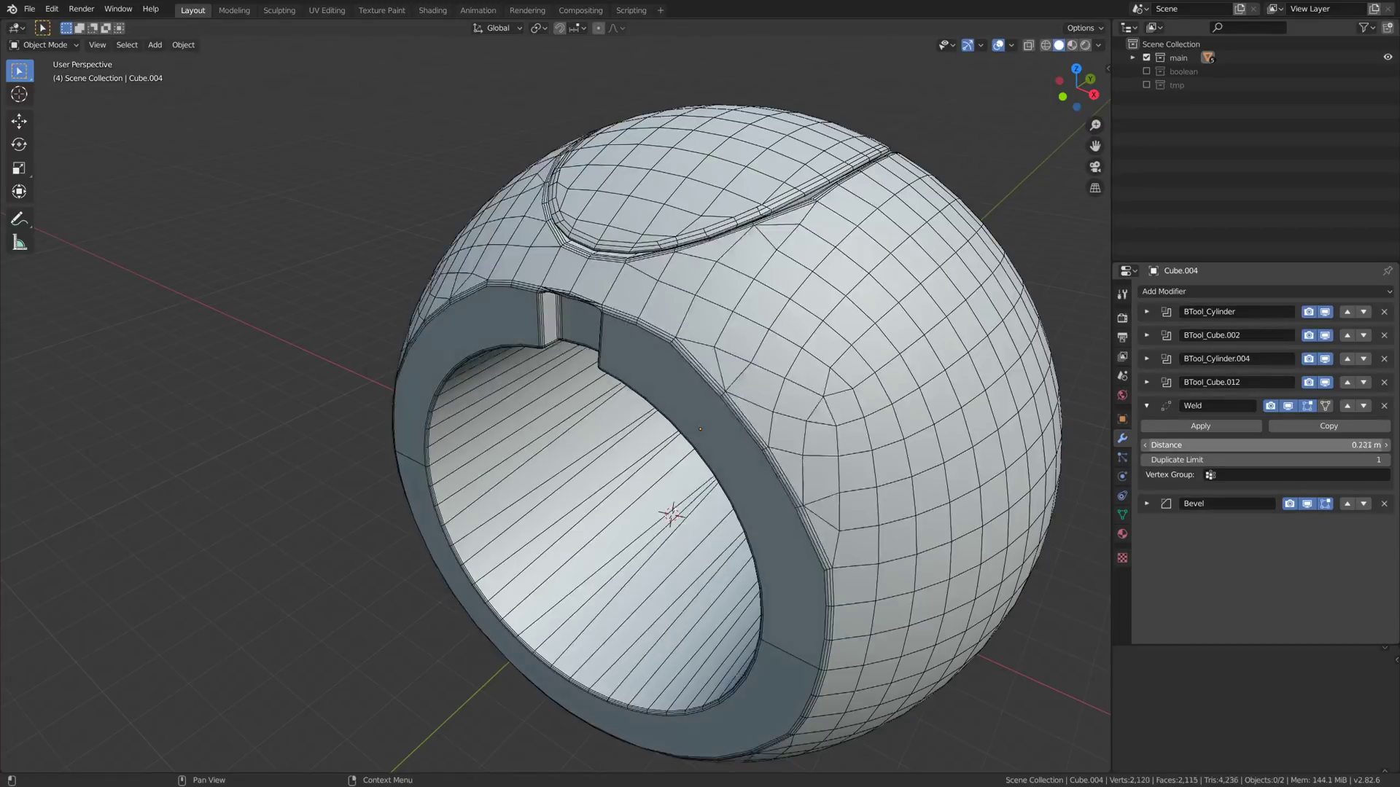
{"action": "left_click_drag", "start_coordinate": [1283, 444], "coordinate": [1385, 460]}
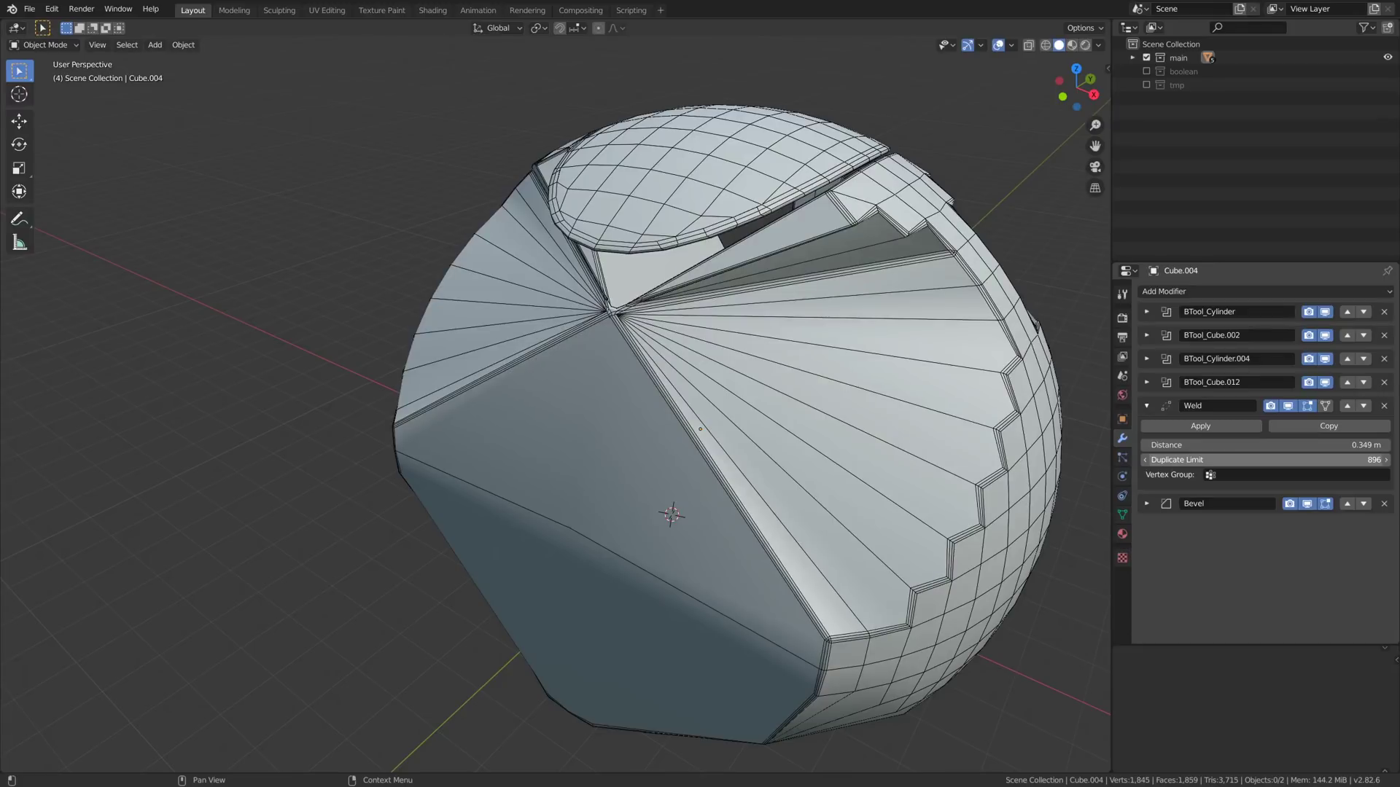
{"action": "left_click_drag", "start_coordinate": [1266, 460], "coordinate": [1185, 460]}
{"action": "left_click", "coordinate": [1186, 462]}
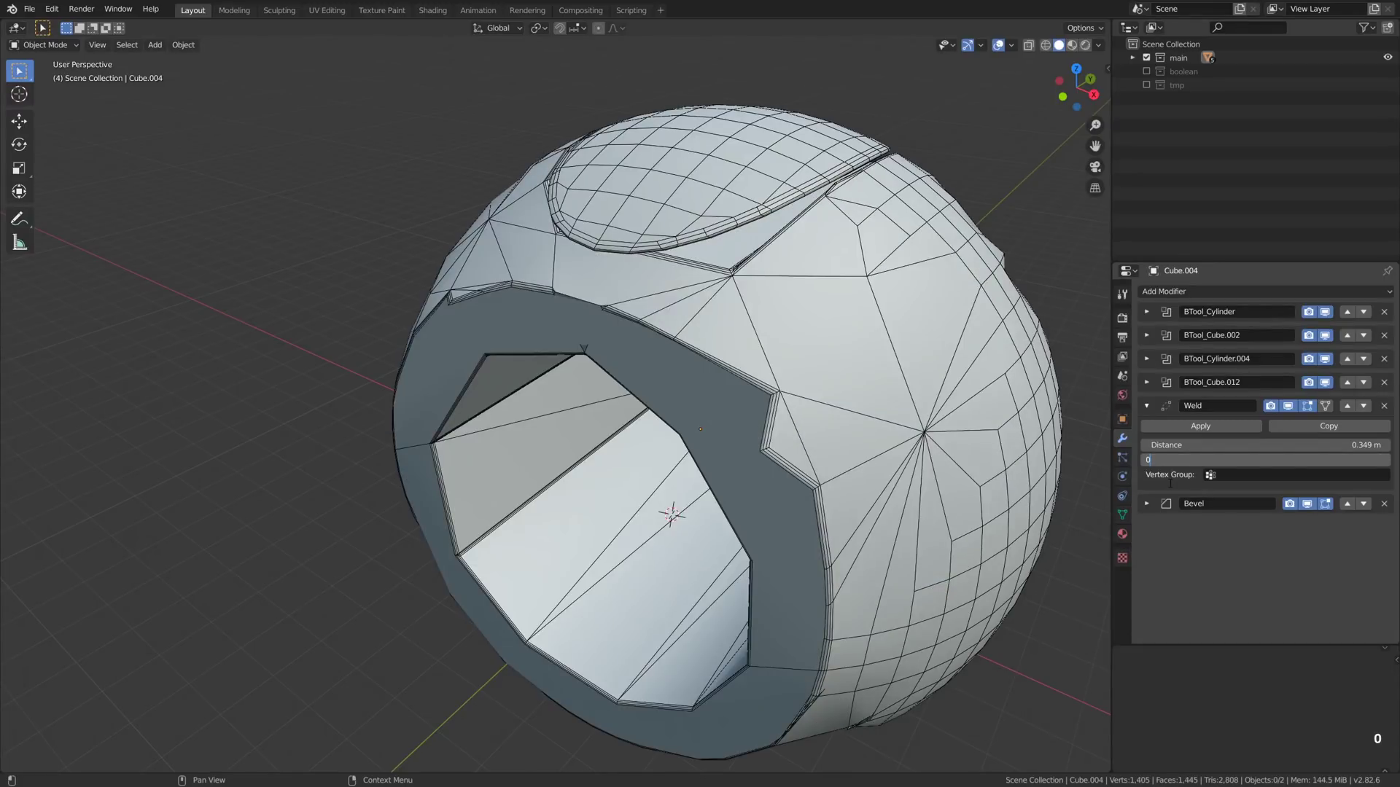
{"action": "key", "text": "Return"}
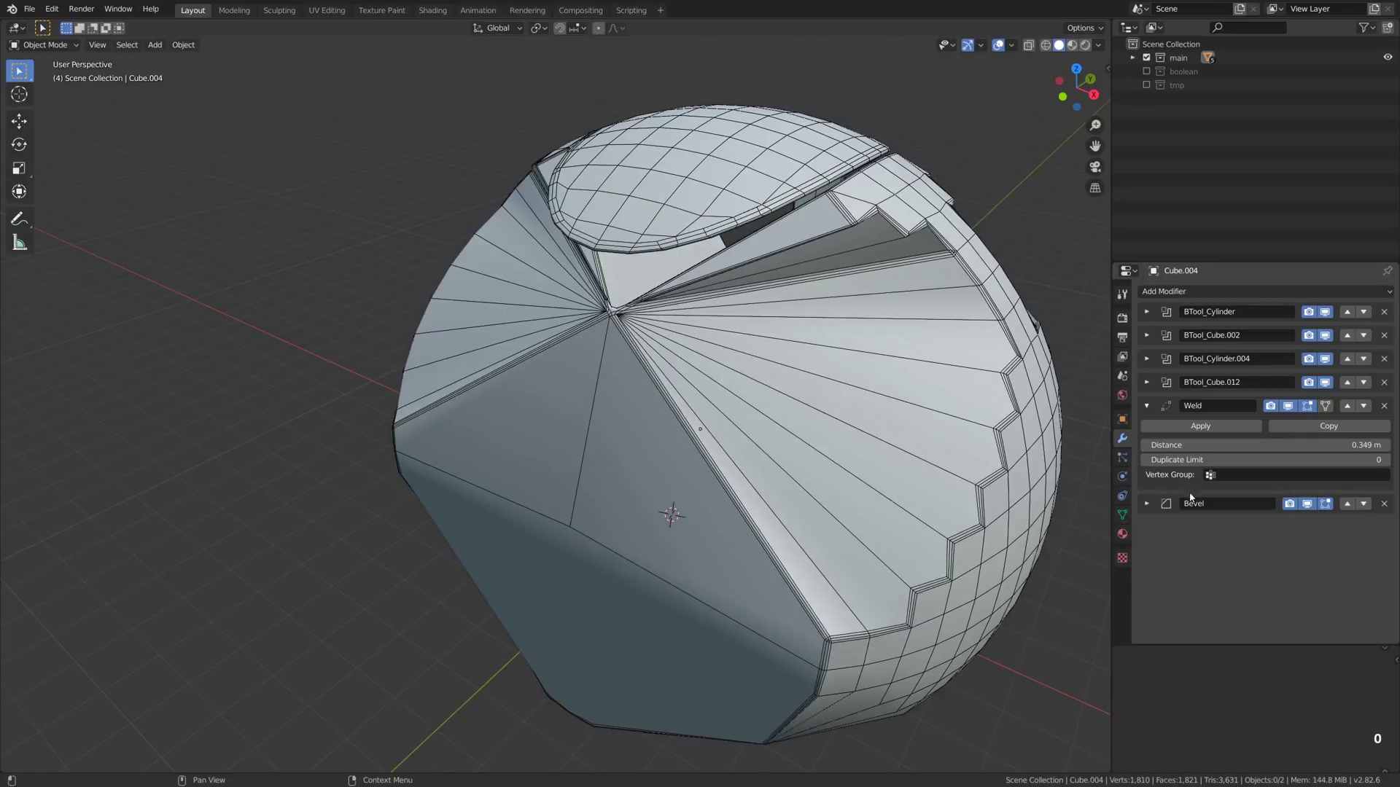
{"action": "left_click", "coordinate": [1188, 460]}
{"action": "key", "text": "Return"}
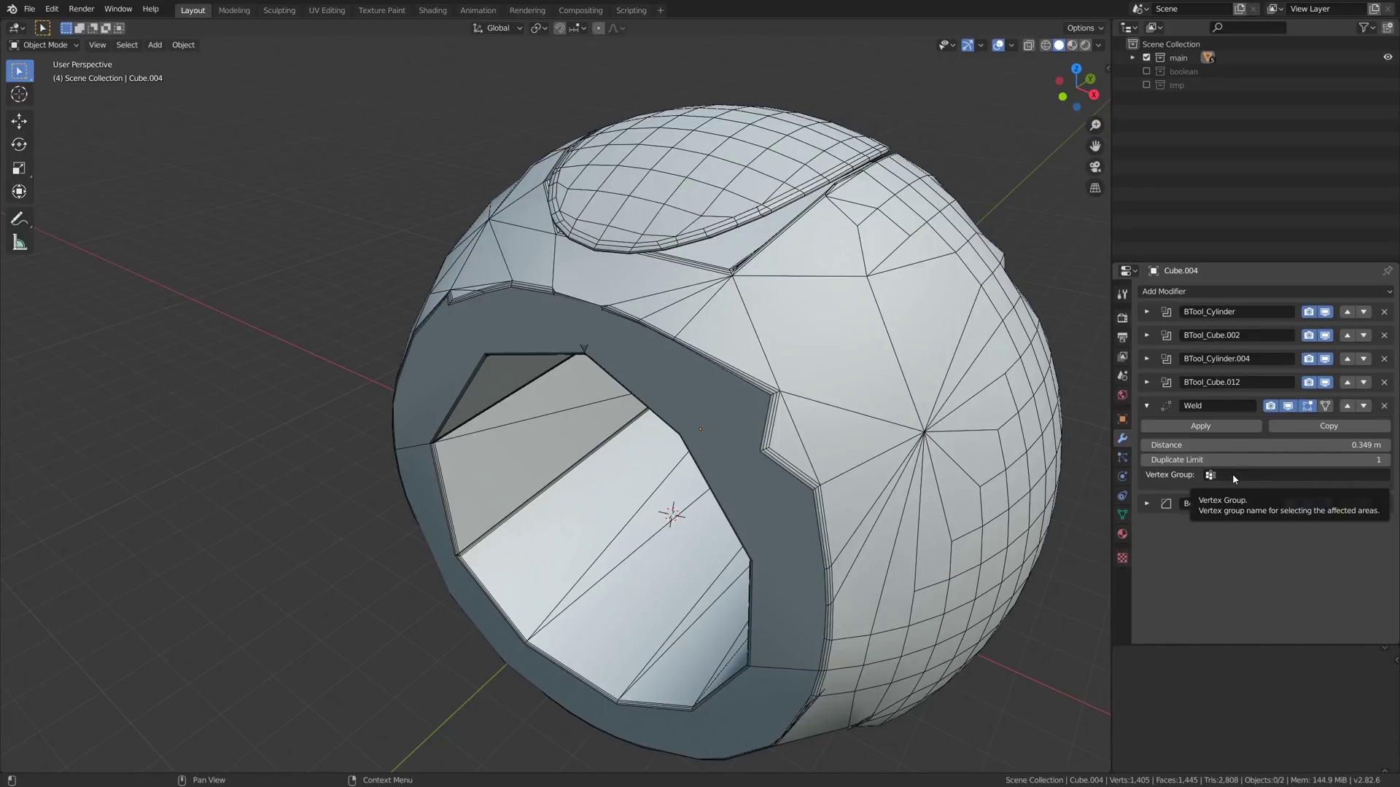
Lower the hollow sphere's Weld distance to 0.027 m, comparing the result with and without wireframe
{"action": "left_click_drag", "start_coordinate": [1250, 444], "coordinate": [1141, 445]}
{"action": "key", "text": "semicolon"}
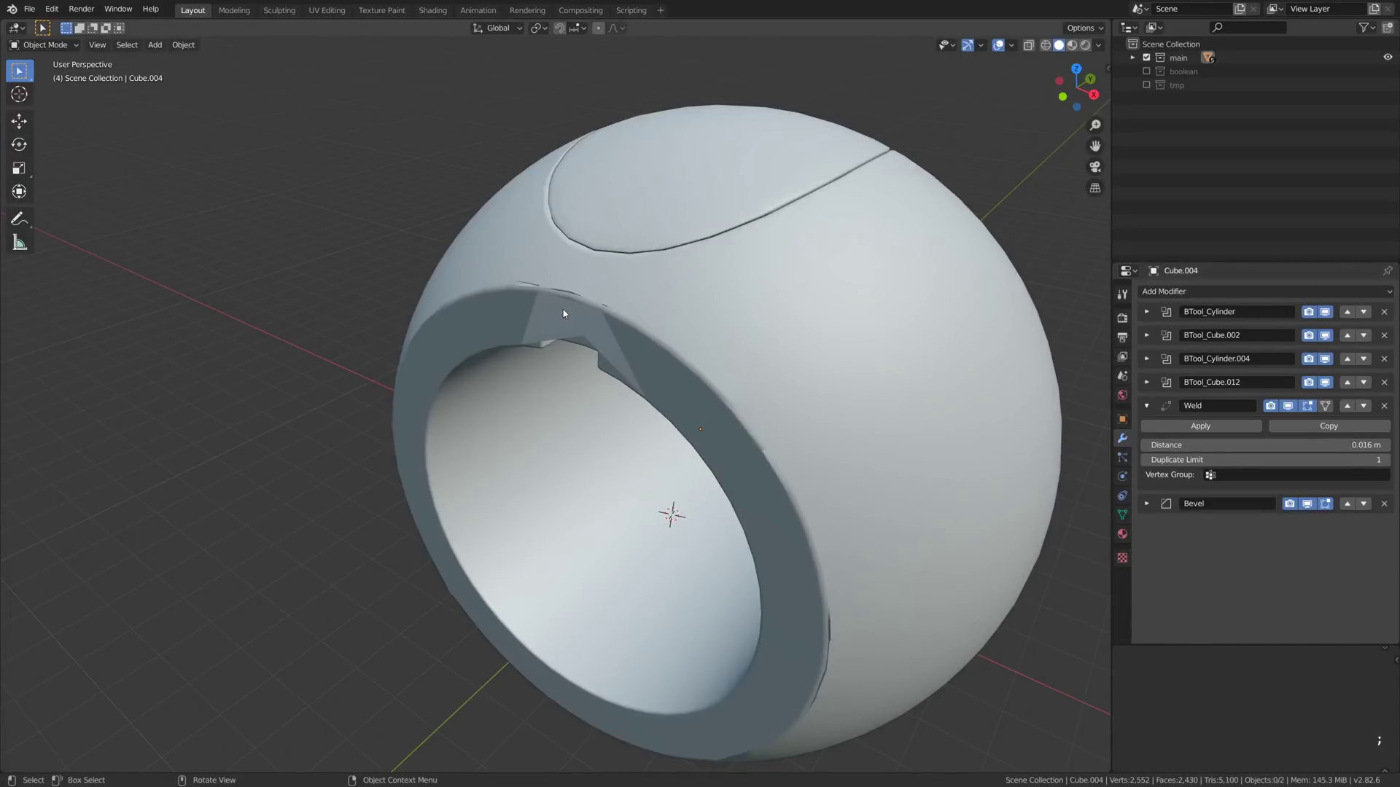
{"action": "mouse_move", "coordinate": [1254, 445]}
{"action": "left_mouse_down"}
{"action": "mouse_move", "coordinate": [1283, 444]}
{"action": "mouse_move", "coordinate": [1269, 445]}
{"action": "left_mouse_up"}
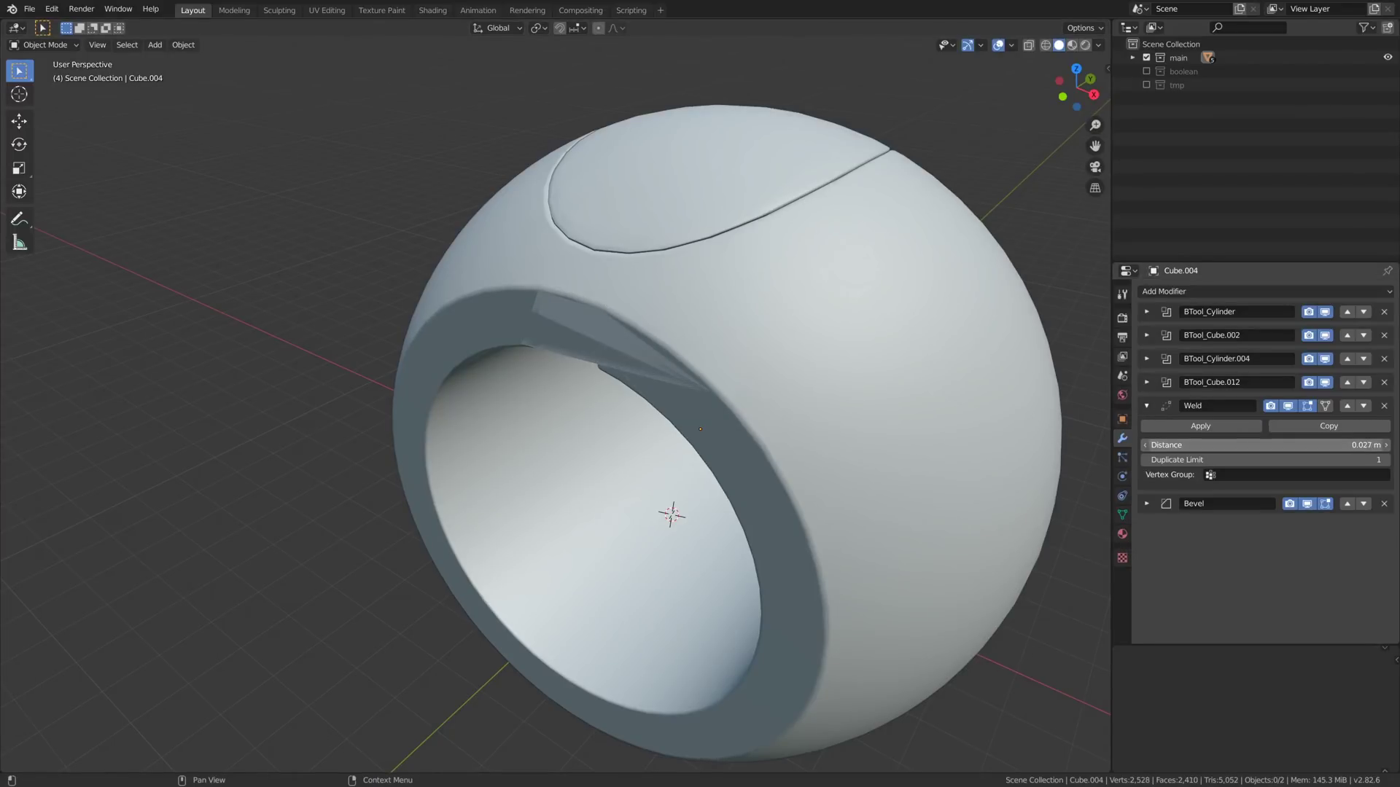
{"action": "key", "text": "semicolon"}
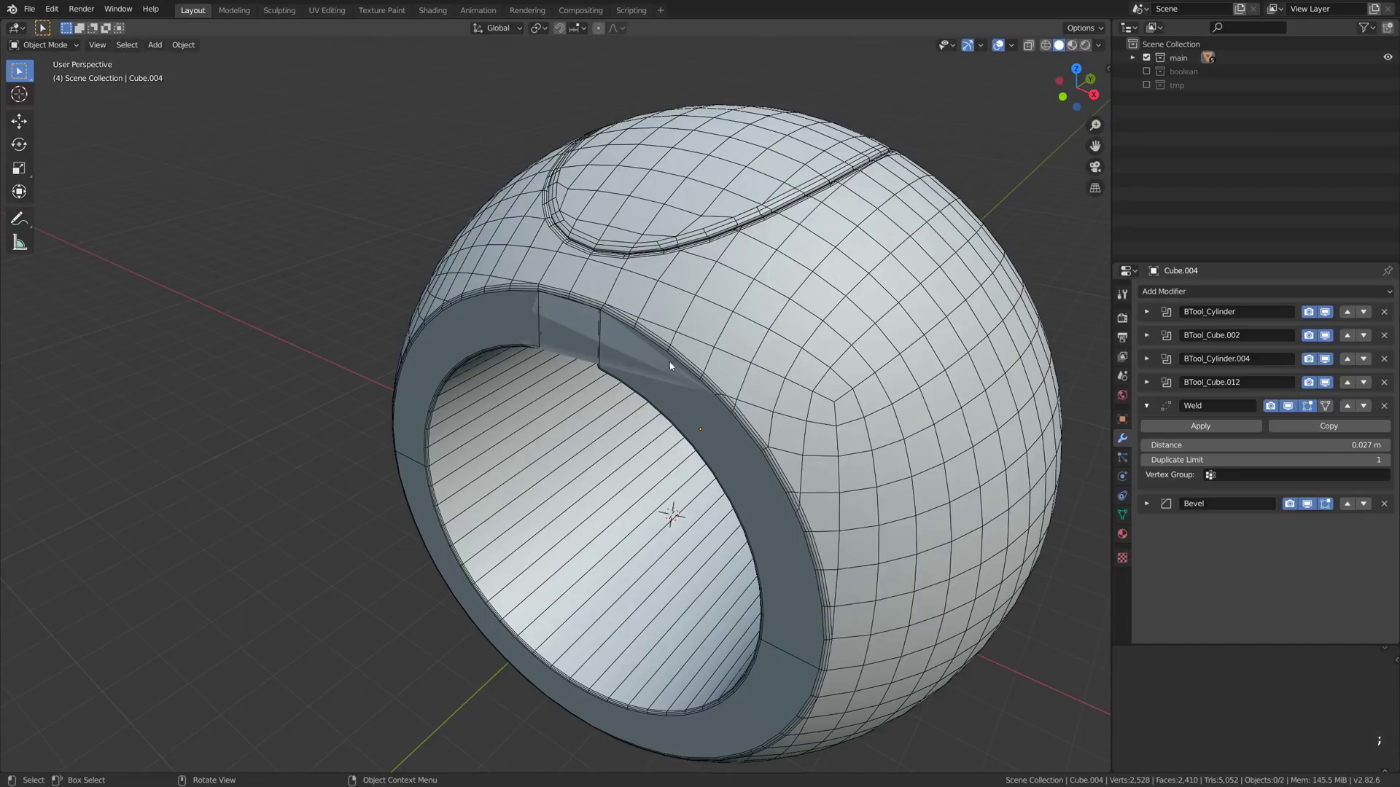
{"action": "key", "text": "semicolon"}
{"action": "scroll", "coordinate": [536, 325], "scroll_direction": "up", "scroll_amount": 1}
{"action": "middle_click_drag", "start_coordinate": [534, 325], "coordinate": [987, 378]}
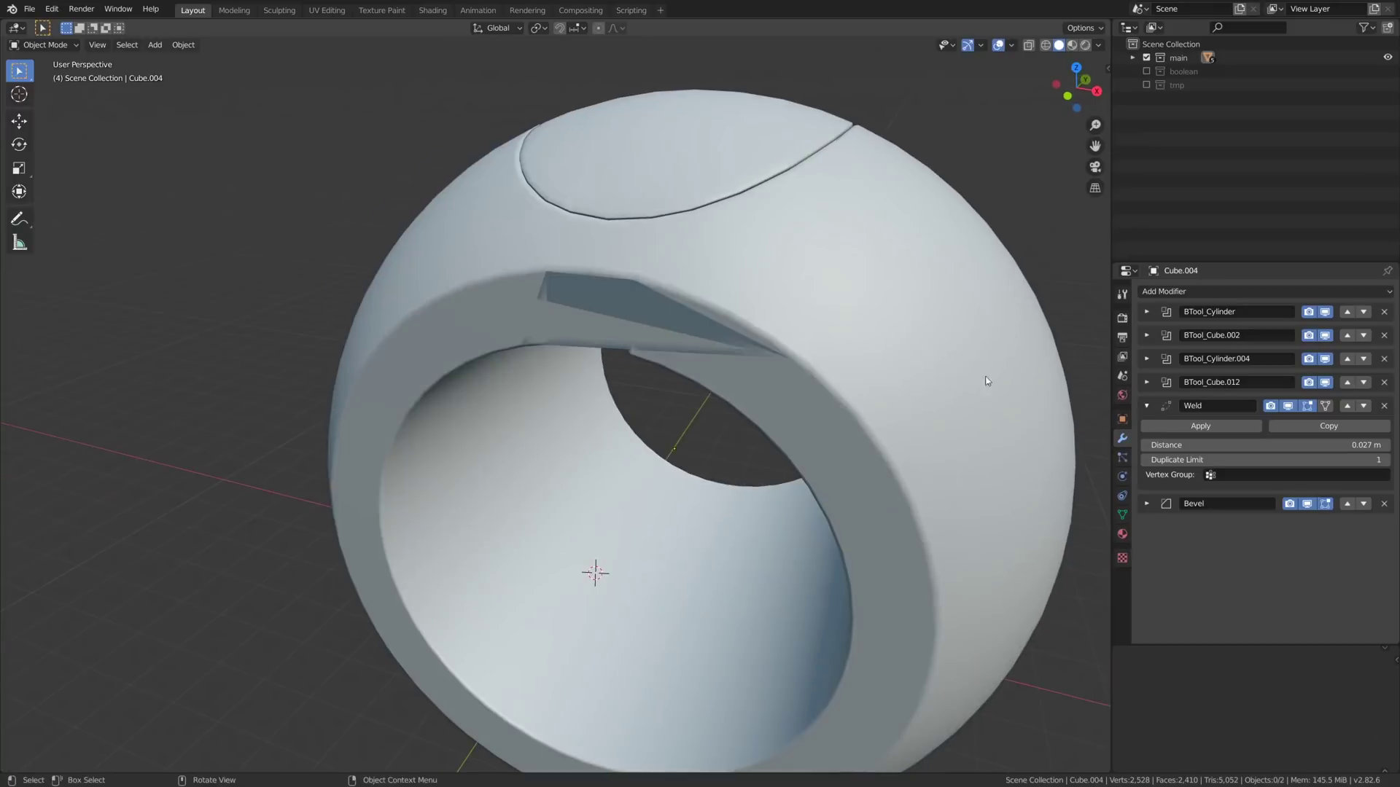
Add a second Weld modifier after the hollow sphere's Bevel and set its distance to 0.0082 m
{"action": "left_click", "coordinate": [1147, 405]}
{"action": "left_click", "coordinate": [1203, 291]}
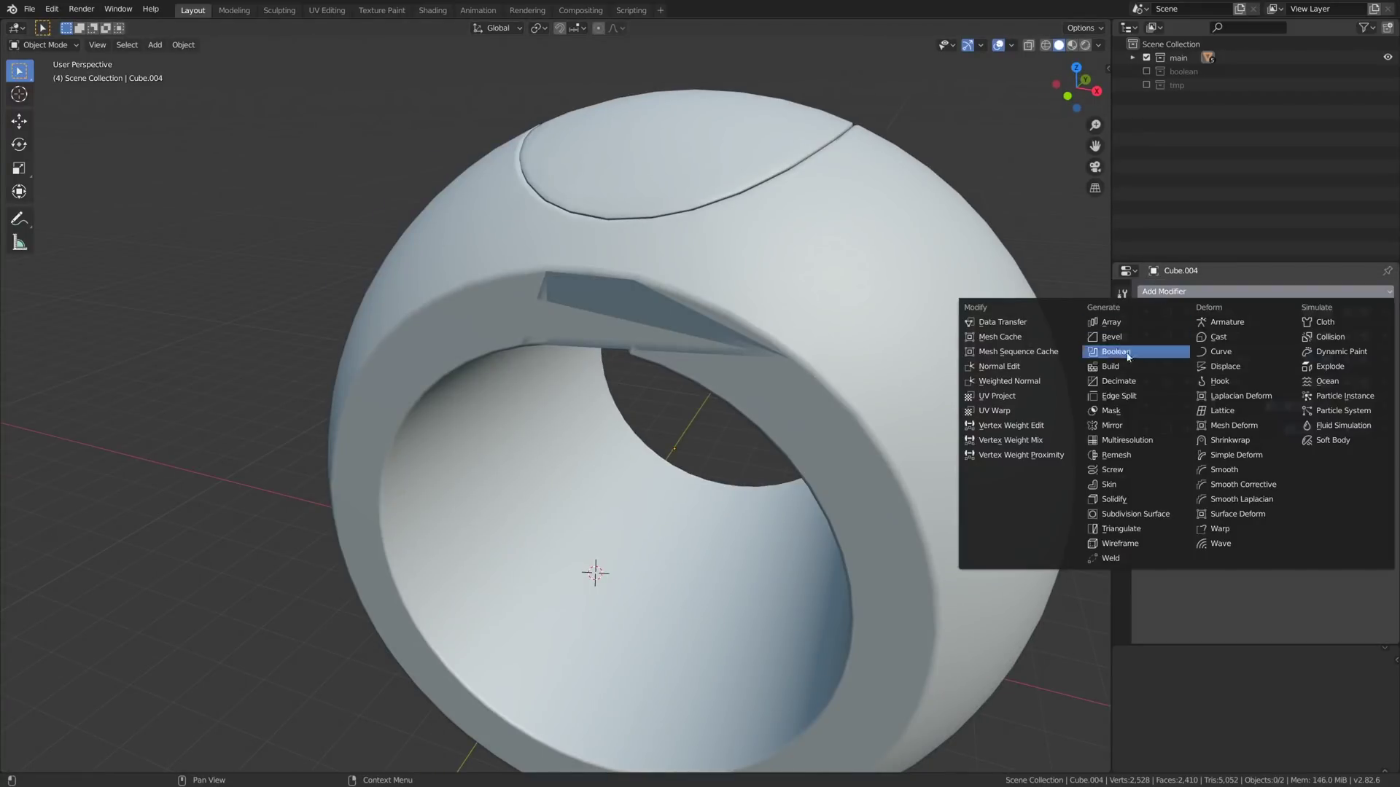
{"action": "left_click", "coordinate": [1141, 560]}
{"action": "mouse_move", "coordinate": [1175, 493]}
{"action": "left_mouse_down", "text": "shift"}
{"action": "mouse_move", "coordinate": [1258, 493]}
{"action": "mouse_move", "coordinate": [1182, 494]}
{"action": "left_mouse_up", "text": "shift"}
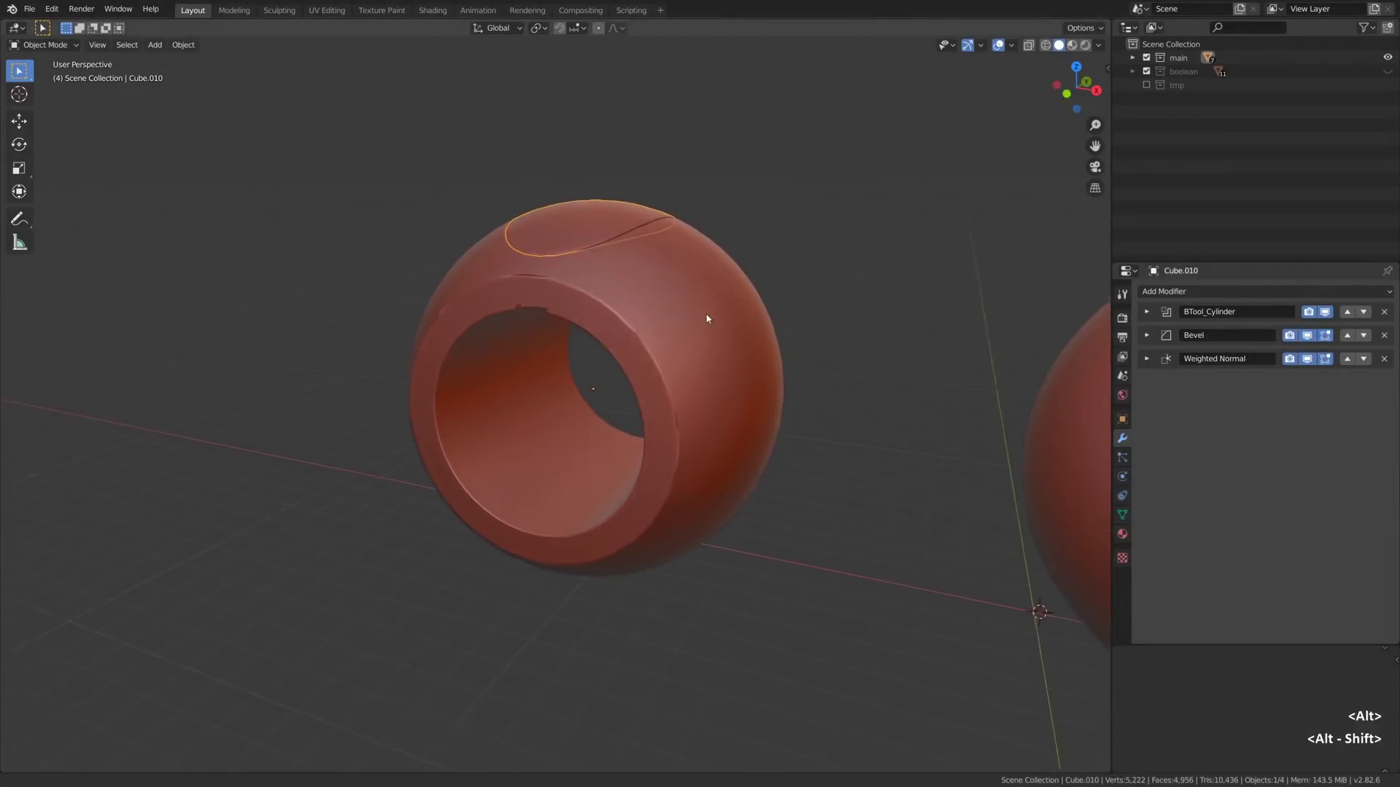
Switch the viewport lighting to Studio to inspect the uncorrected hollow sphere's cut edges
{"action": "left_click_drag", "start_coordinate": [706, 319], "coordinate": [694, 320], "text": "alt+shift"}
{"action": "scroll", "coordinate": [520, 286], "scroll_direction": "up", "scroll_amount": 4}
{"action": "left_click_drag", "start_coordinate": [520, 286], "coordinate": [624, 237], "text": "alt"}
{"action": "key", "text": "alt+semicolon"}
{"action": "key", "text": "alt+semicolon"}
{"action": "middle_click_drag", "start_coordinate": [575, 303], "coordinate": [835, 177]}
{"action": "left_click", "coordinate": [1098, 45]}
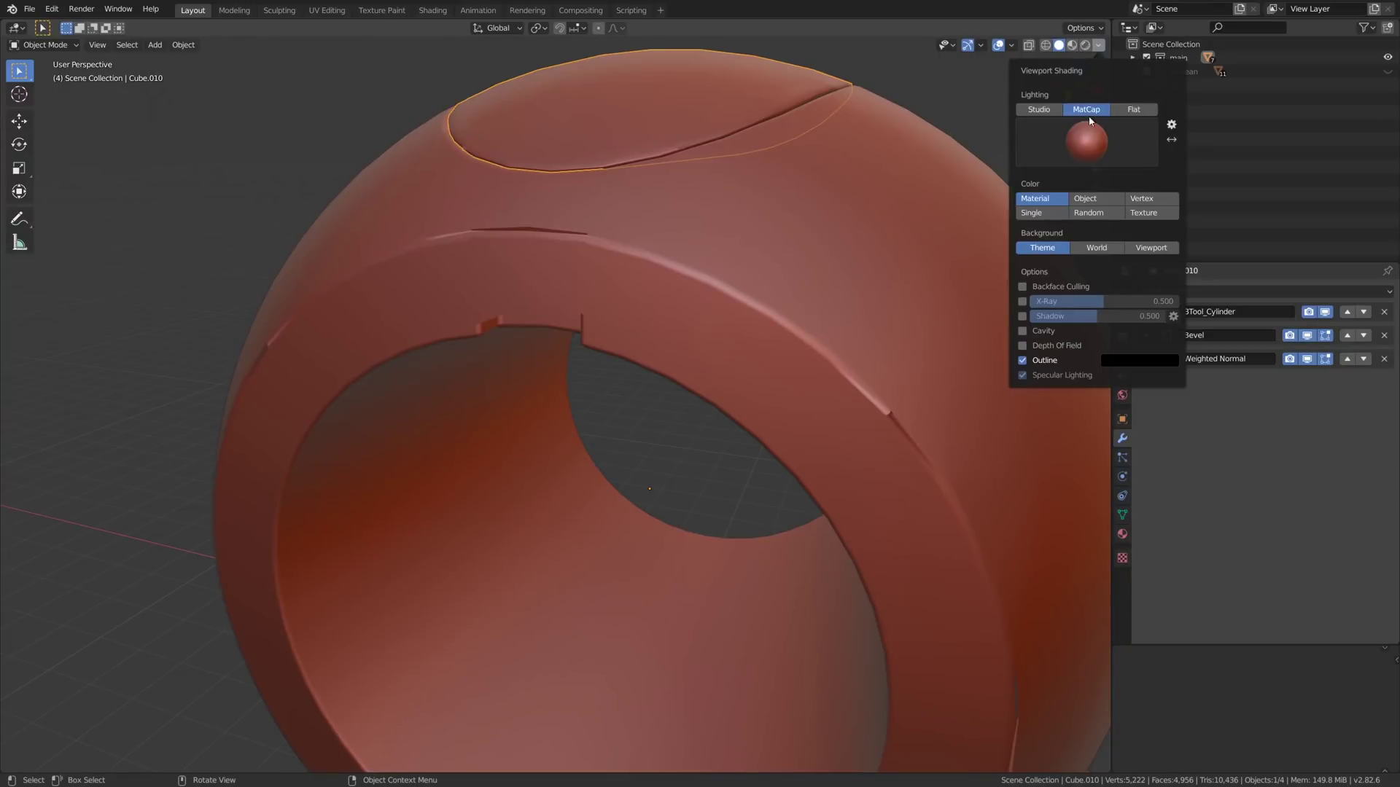
{"action": "left_click", "coordinate": [1038, 109]}
{"action": "middle_click_drag", "start_coordinate": [671, 219], "coordinate": [637, 233]}
{"action": "scroll", "coordinate": [636, 233], "scroll_direction": "down", "scroll_amount": 1}
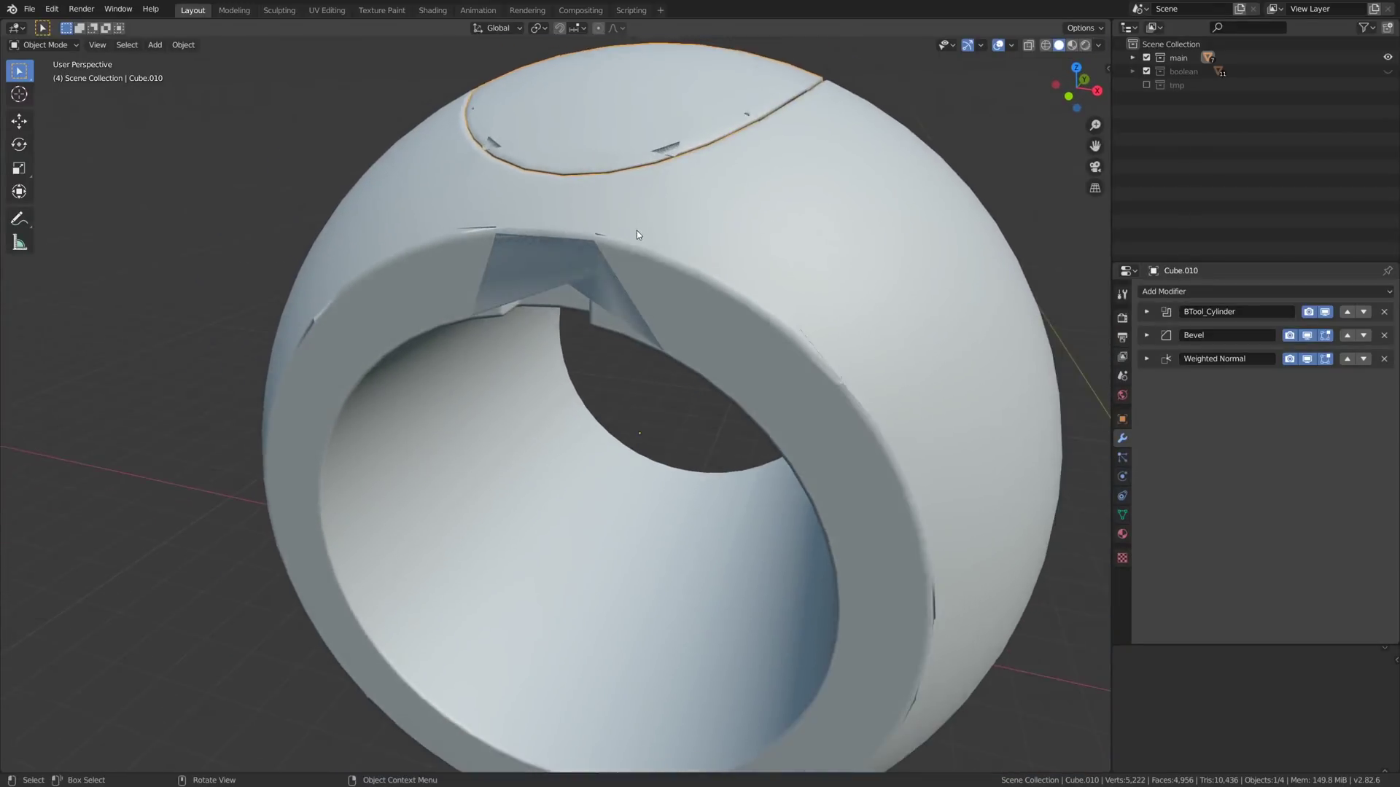
Examine the welded hollow sphere's bevels and notch from several angles, with and without wireframe
{"action": "scroll", "coordinate": [636, 230], "scroll_direction": "down", "scroll_amount": 6}
{"action": "left_click_drag", "start_coordinate": [852, 286], "coordinate": [386, 281], "text": "alt+shift"}
{"action": "scroll", "coordinate": [718, 285], "scroll_direction": "up", "scroll_amount": 4}
{"action": "left_click_drag", "start_coordinate": [704, 285], "coordinate": [699, 285], "text": "alt"}
{"action": "middle_click_drag", "start_coordinate": [699, 286], "coordinate": [651, 321], "text": "alt"}
{"action": "left_click_drag", "start_coordinate": [651, 321], "coordinate": [664, 288], "text": "alt"}
{"action": "key", "text": "semicolon"}
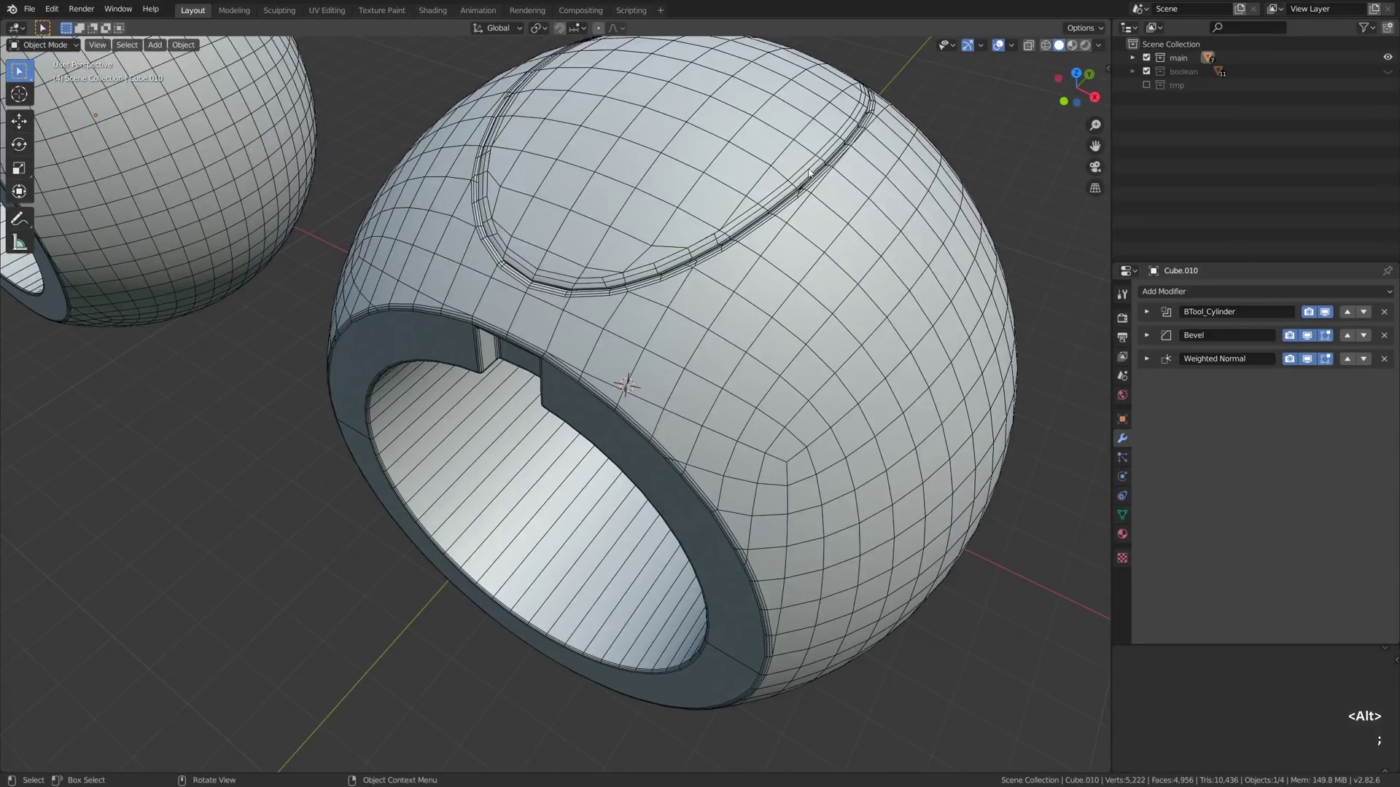
{"action": "key", "text": "semicolon"}
{"action": "scroll", "coordinate": [641, 249], "scroll_direction": "down", "scroll_amount": 2}
{"action": "left_click_drag", "start_coordinate": [624, 274], "coordinate": [649, 247], "text": "alt"}
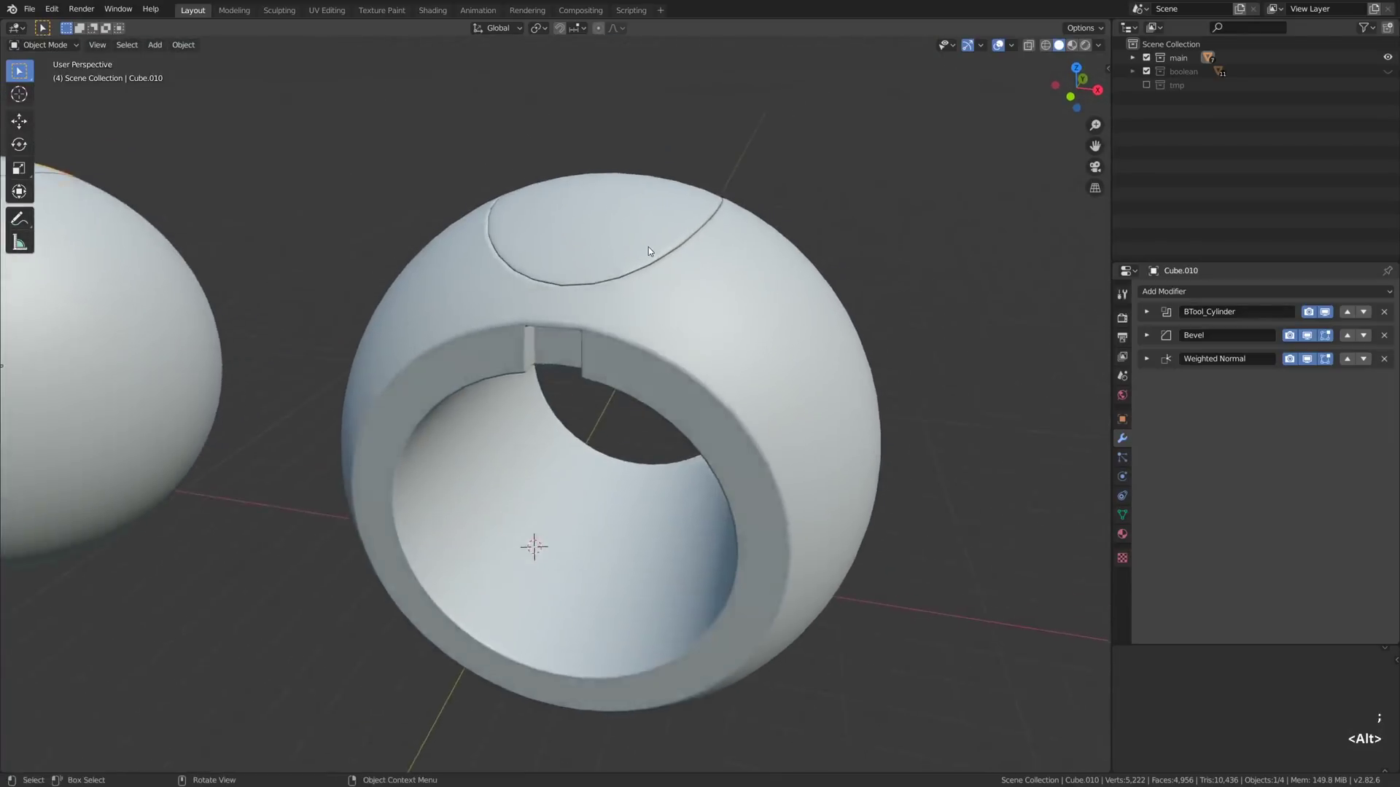
{"action": "scroll", "coordinate": [649, 247], "scroll_direction": "down", "scroll_amount": 3}
{"action": "middle_click_drag", "start_coordinate": [649, 247], "coordinate": [749, 308], "text": "alt"}
Show the boolean cutters and try moving the cylinder cutter along Z and the front box cutter along Y
{"action": "key", "text": "shift+2"}
{"action": "left_click", "coordinate": [851, 229]}
{"action": "key", "text": "g"}
{"action": "key", "text": "z"}
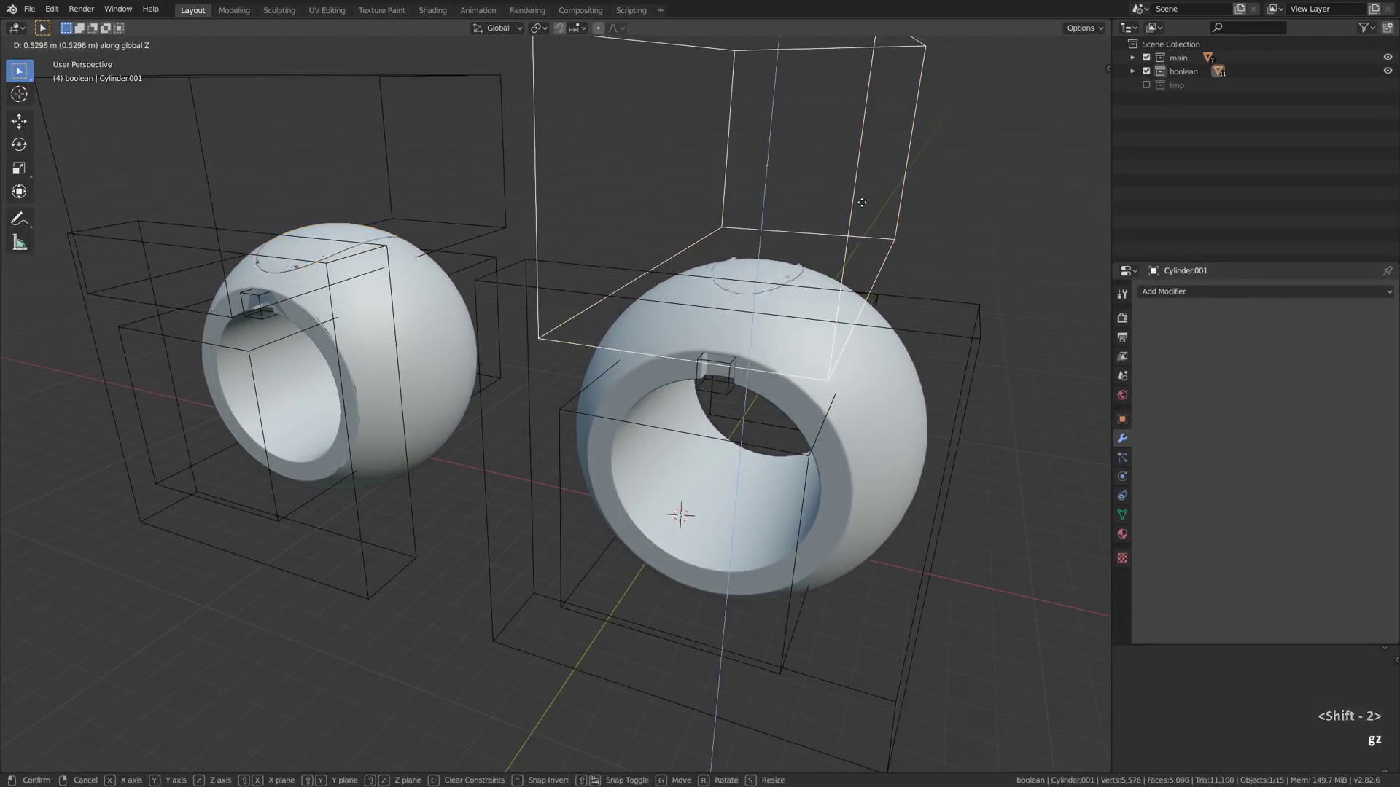
{"action": "right_click", "coordinate": [846, 254]}
{"action": "left_click", "coordinate": [871, 326]}
{"action": "key", "text": "g"}
{"action": "key", "text": "y"}
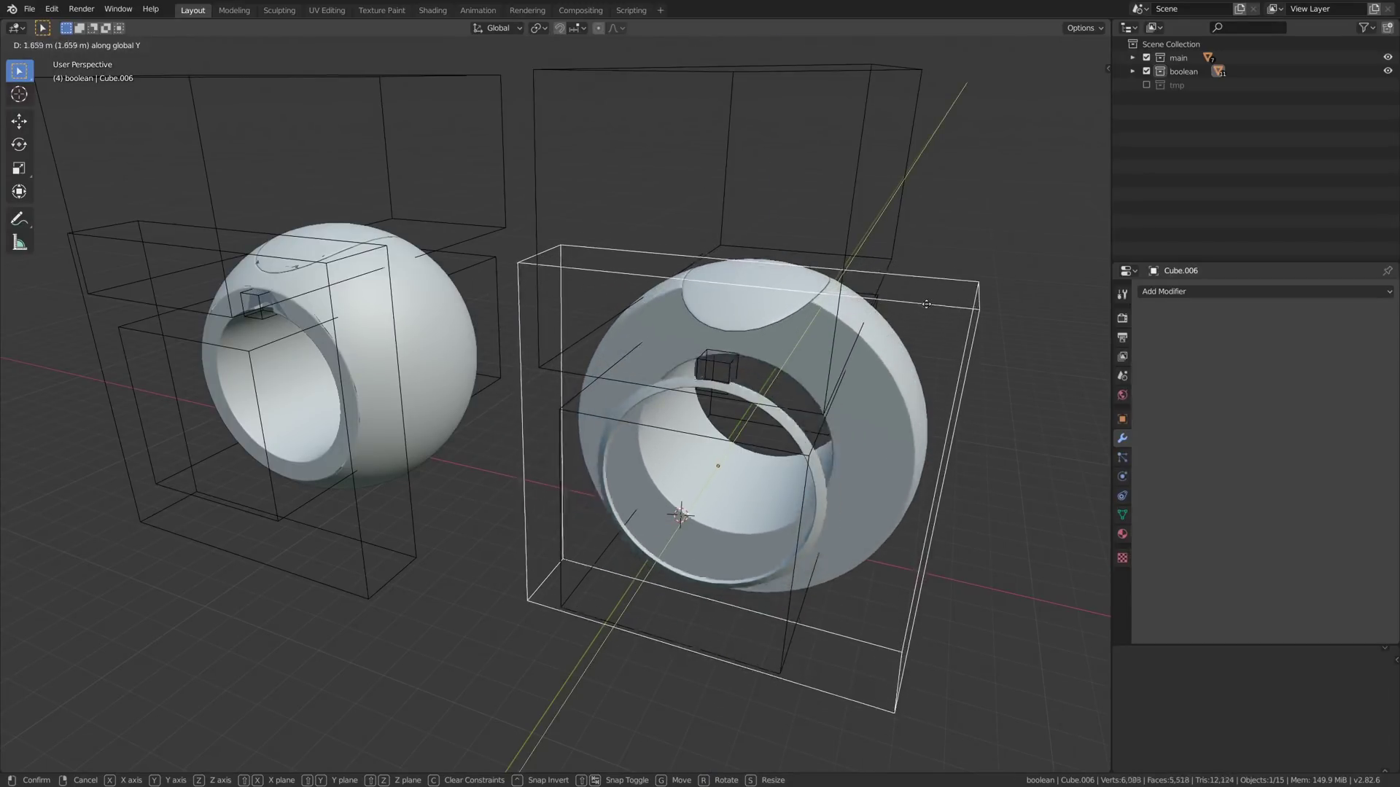
View the hollow sphere's base mesh in Edit Mode, select a single face near its top, and return to Object Mode
{"action": "key", "text": "Tab"}
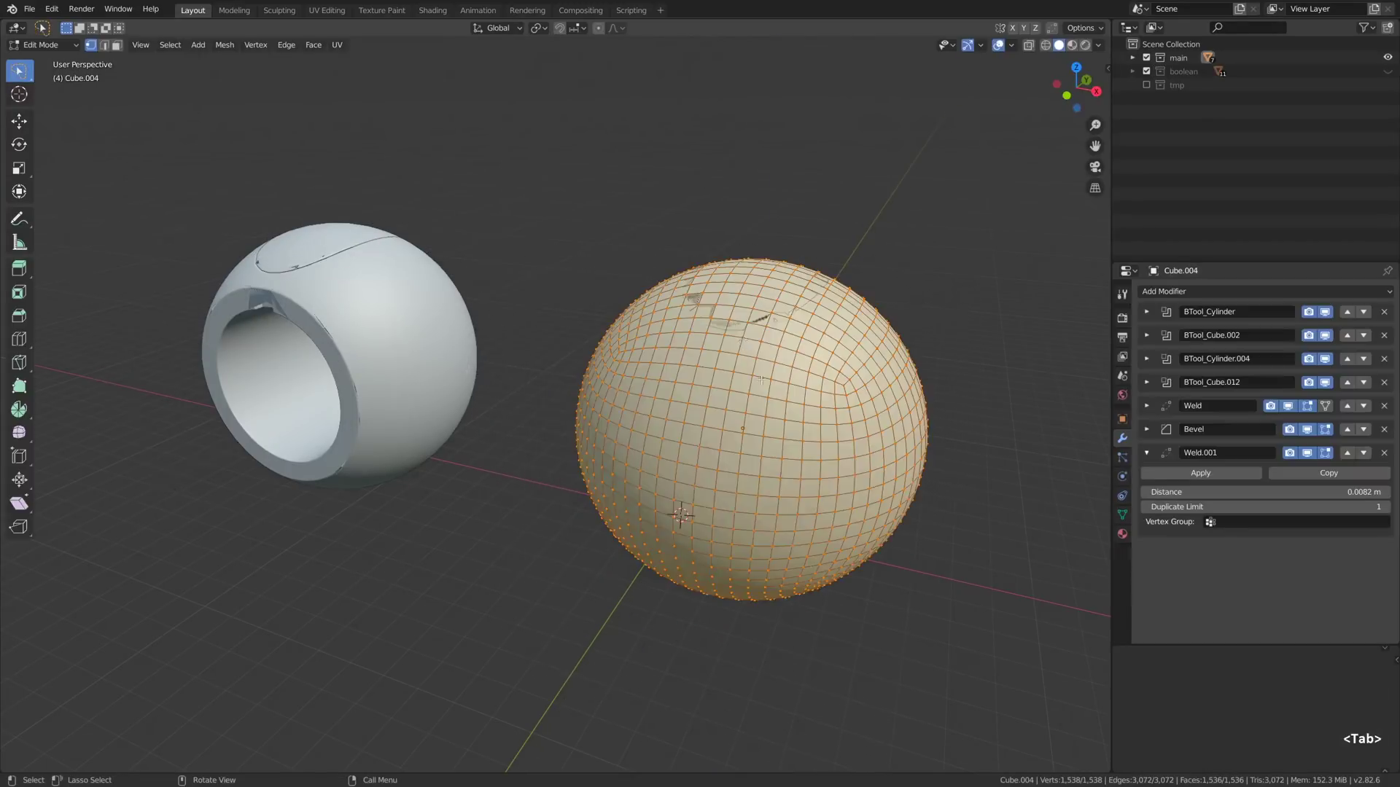
{"action": "key", "text": "3"}
{"action": "left_click", "coordinate": [766, 304]}
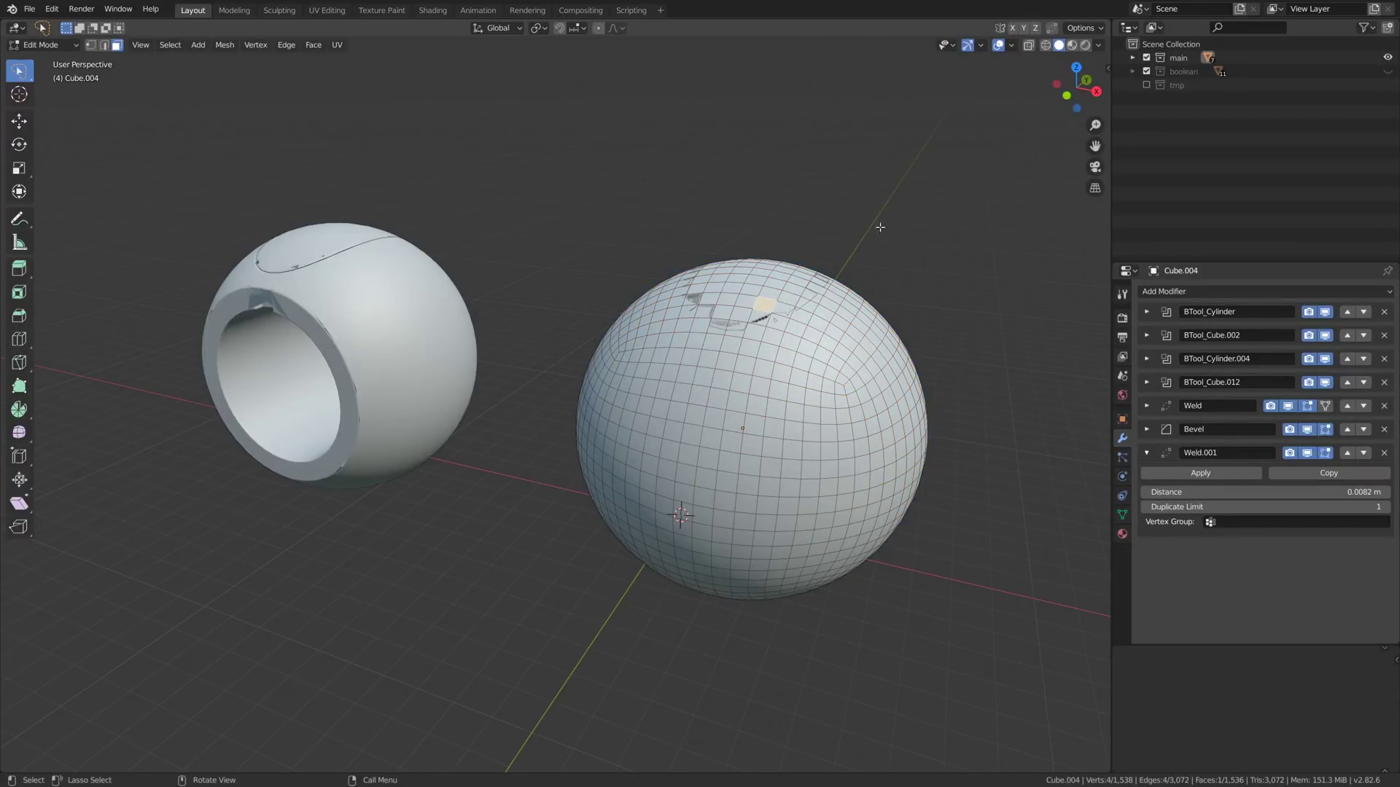
{"action": "key", "text": "Tab"}
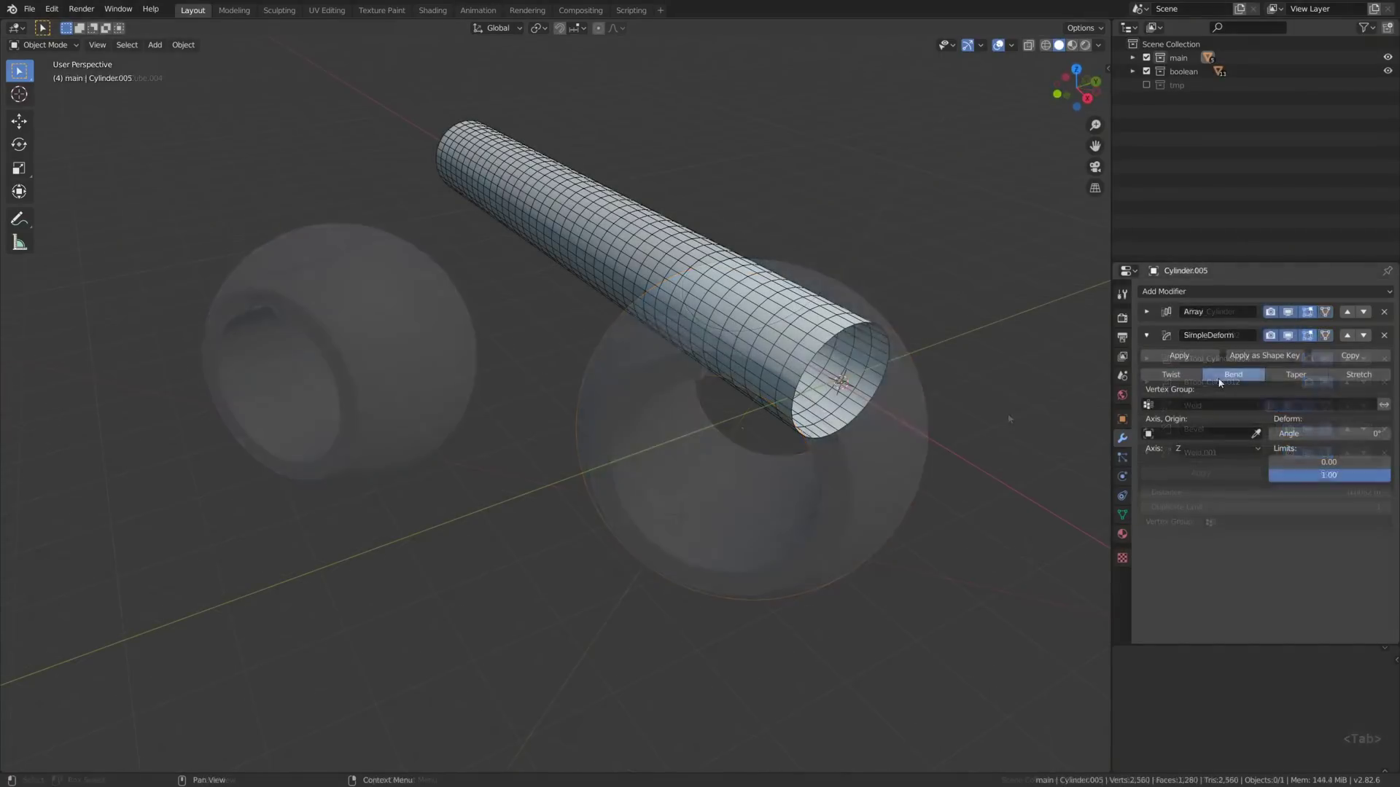
Set the arrayed cylinder's SimpleDeform Bend angle to 360° so it closes into a torus
{"action": "left_click_drag", "start_coordinate": [1305, 433], "coordinate": [1390, 433]}
{"action": "left_click_drag", "start_coordinate": [1050, 433], "coordinate": [944, 408], "text": "alt+shift"}
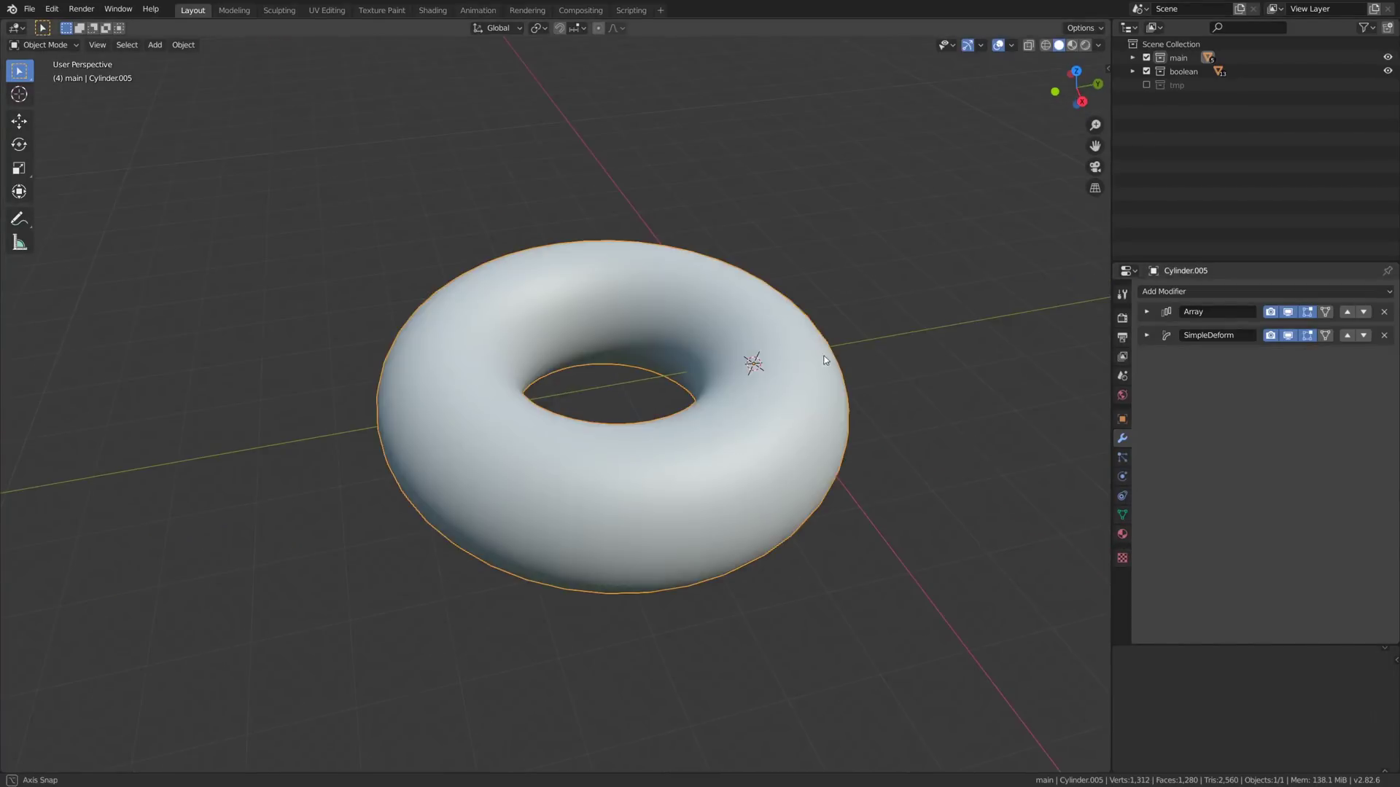
{"action": "middle_click_drag", "start_coordinate": [817, 350], "coordinate": [754, 360]}
Examine the seam where the torus ends meet, with and without wireframe
{"action": "scroll", "coordinate": [811, 347], "scroll_direction": "up", "scroll_amount": 5}
{"action": "left_click_drag", "start_coordinate": [754, 360], "coordinate": [688, 370], "text": "alt"}
{"action": "left_click_drag", "start_coordinate": [996, 396], "coordinate": [657, 474], "text": "alt+shift"}
{"action": "scroll", "coordinate": [649, 485], "scroll_direction": "up", "scroll_amount": 3}
{"action": "key", "text": "semicolon"}
{"action": "scroll", "coordinate": [654, 363], "scroll_direction": "up", "scroll_amount": 4}
{"action": "scroll", "coordinate": [659, 373], "scroll_direction": "down", "scroll_amount": 5}
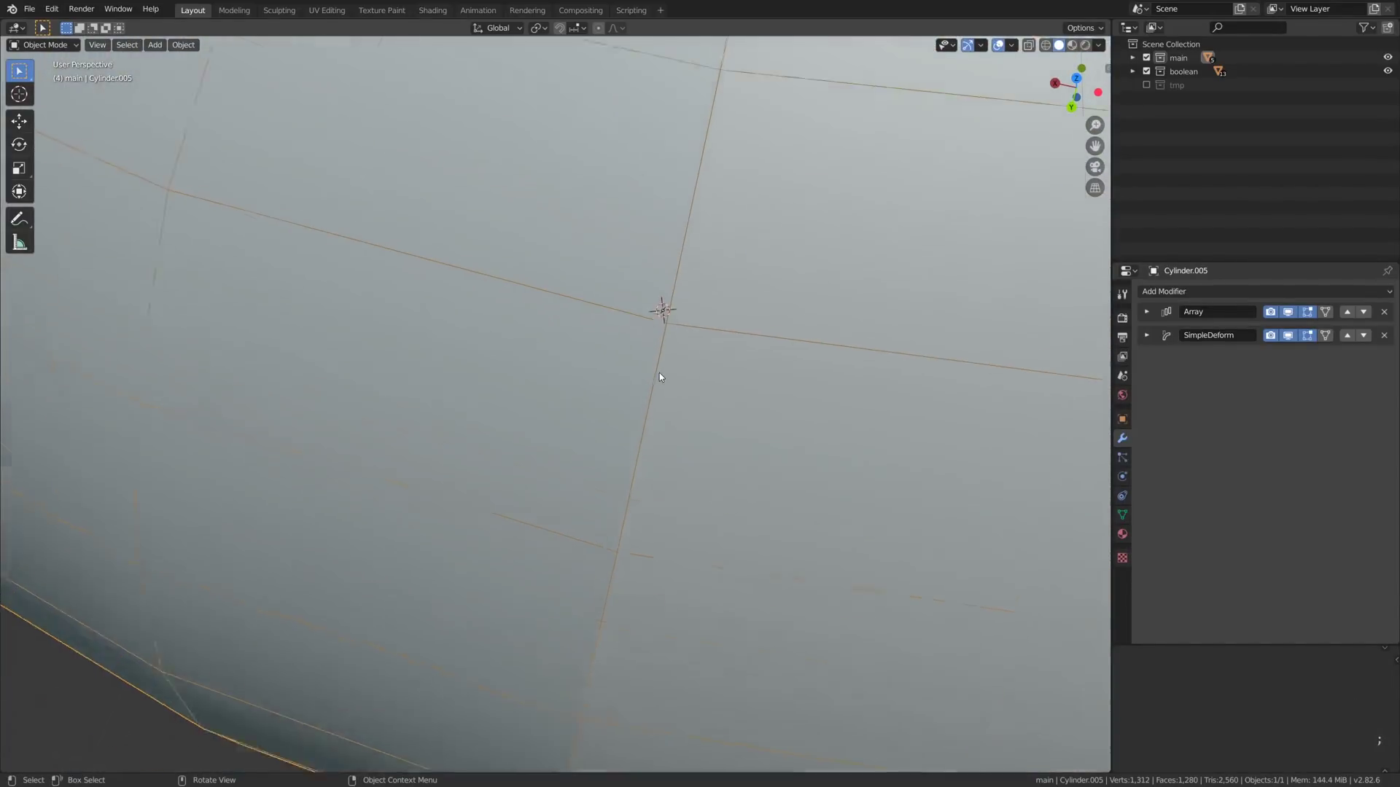
{"action": "key", "text": "semicolon"}
Try fine-tuning the torus's Bend angle around 360° while checking the seam
{"action": "left_click", "coordinate": [1146, 335]}
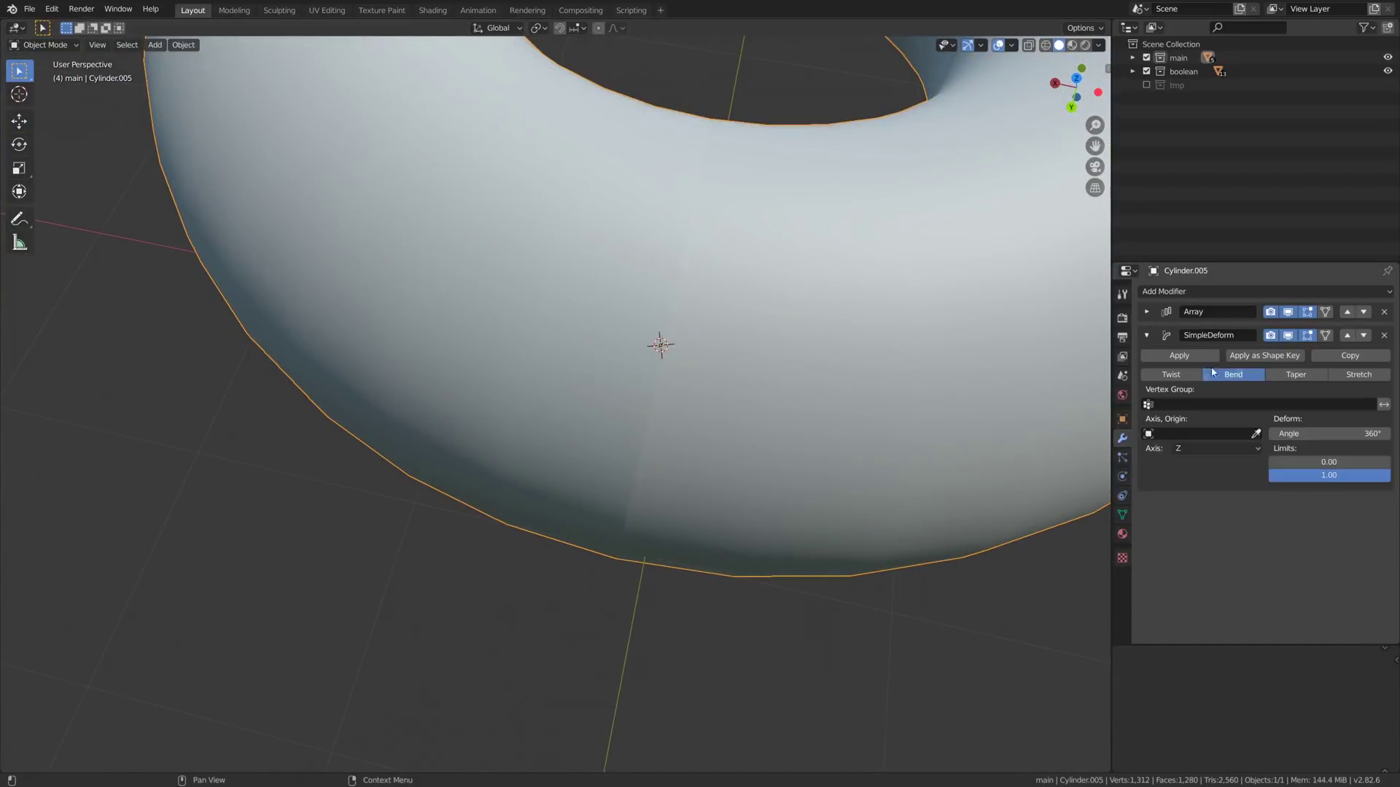
{"action": "mouse_move", "coordinate": [1327, 433]}
{"action": "left_mouse_down", "text": "shift"}
{"action": "mouse_move", "coordinate": [1304, 433]}
{"action": "mouse_move", "coordinate": [1332, 433]}
{"action": "left_mouse_up", "text": "shift"}
{"action": "middle_click_drag", "start_coordinate": [875, 514], "coordinate": [869, 550]}
{"action": "scroll", "coordinate": [869, 551], "scroll_direction": "up", "scroll_amount": 2}
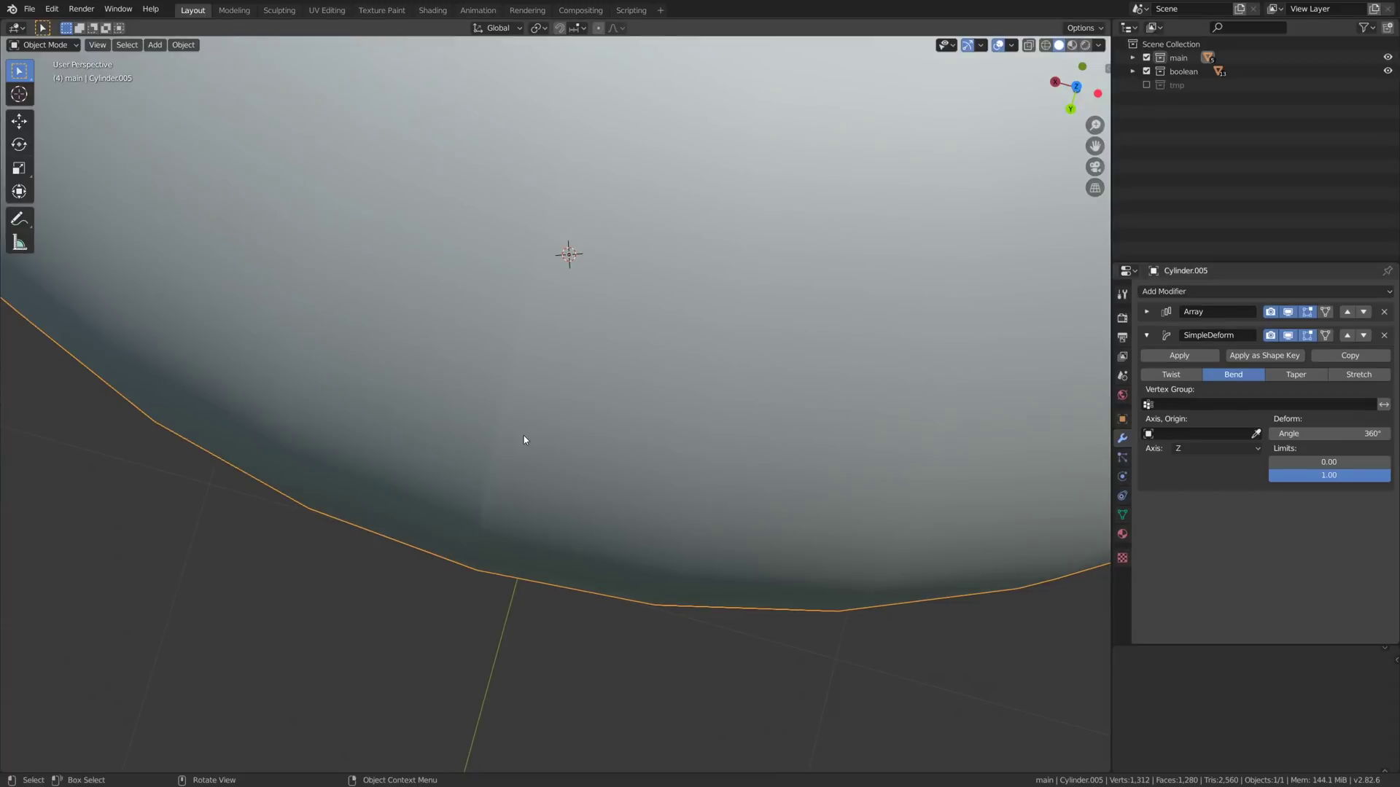
Add a Weld modifier with a 0.001 m distance after SimpleDeform and toggle its viewport visibility to compare the seam
{"action": "left_click", "coordinate": [1173, 292]}
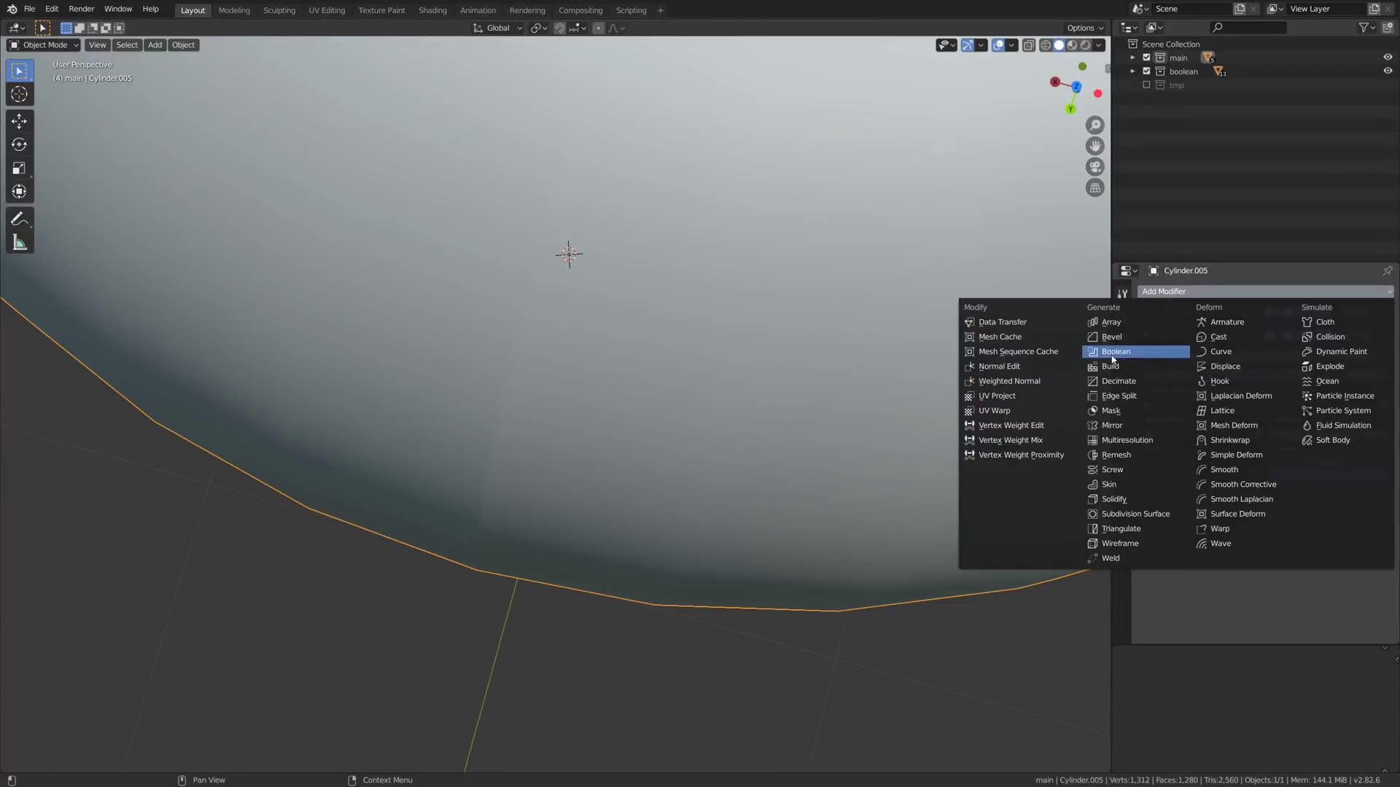
{"action": "left_click", "coordinate": [1136, 560]}
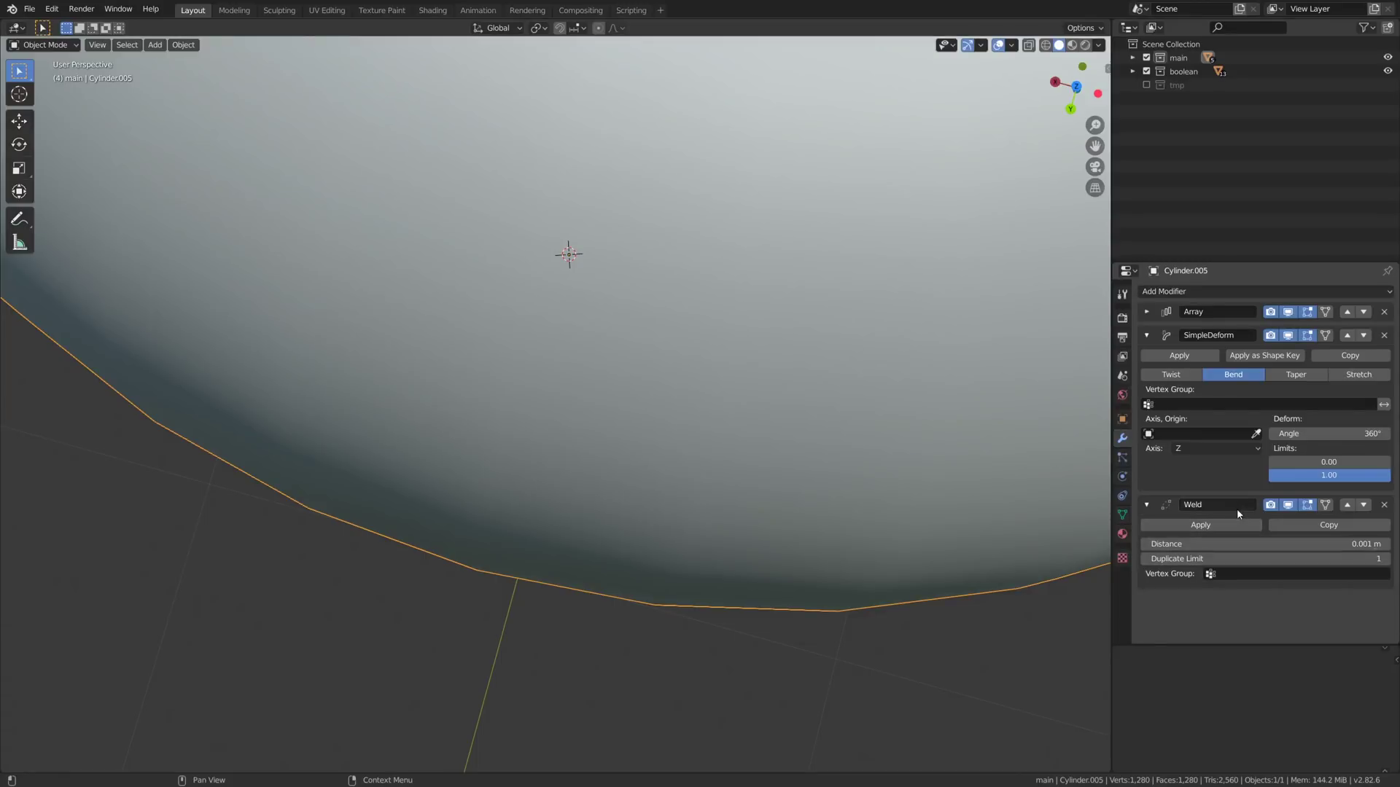
{"action": "left_click", "coordinate": [1289, 505]}
{"action": "left_click", "coordinate": [1289, 505]}
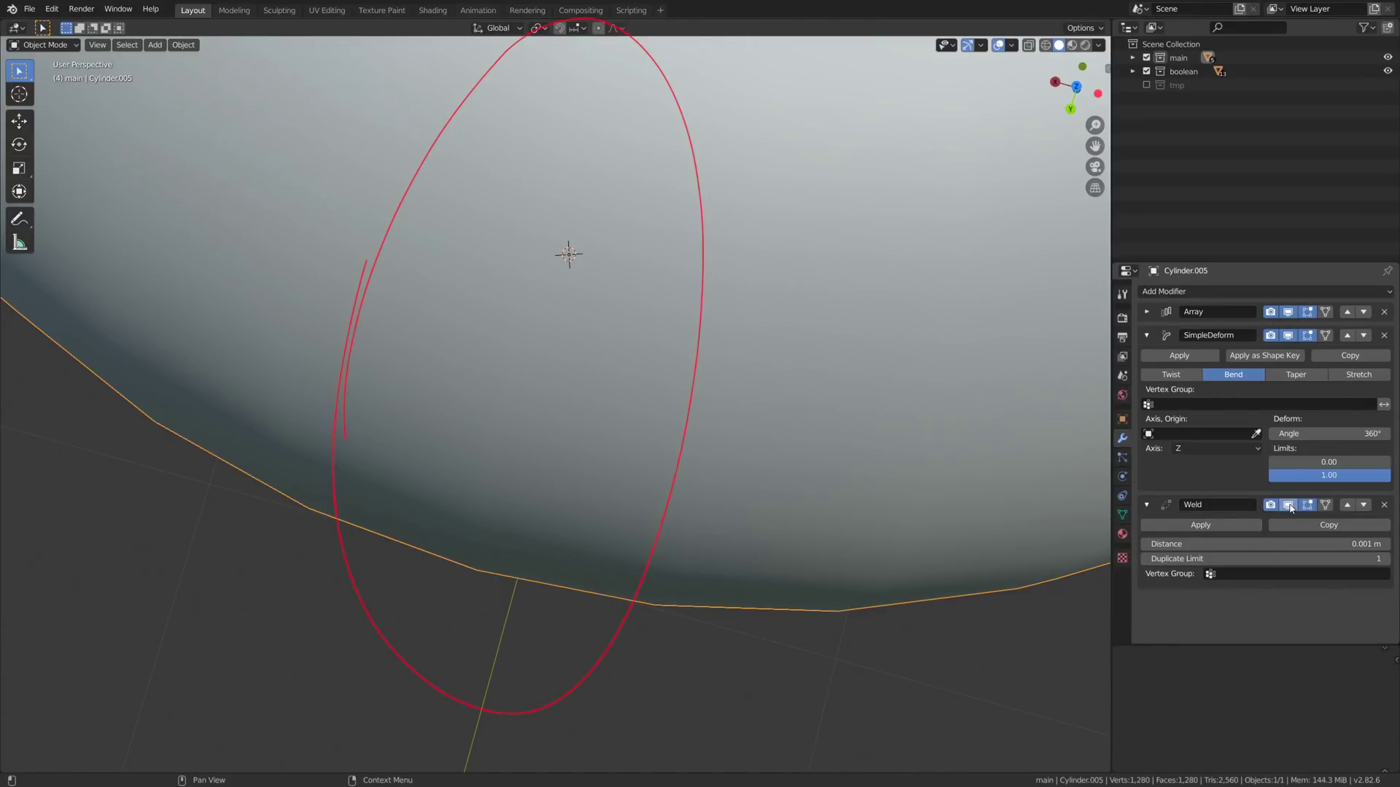
{"action": "left_click", "coordinate": [1289, 505]}
Add two loop cuts around the torus's base segment in Edit Mode and spread them apart along X
{"action": "scroll", "coordinate": [701, 512], "scroll_direction": "down", "scroll_amount": 8}
{"action": "key", "text": "Tab"}
{"action": "key", "text": "ctrl+r"}
{"action": "scroll", "coordinate": [701, 512], "scroll_direction": "up", "scroll_amount": 1}
{"action": "left_click", "coordinate": [701, 512]}
{"action": "right_click", "coordinate": [701, 513]}
{"action": "key", "text": "s"}
{"action": "key", "text": "x"}
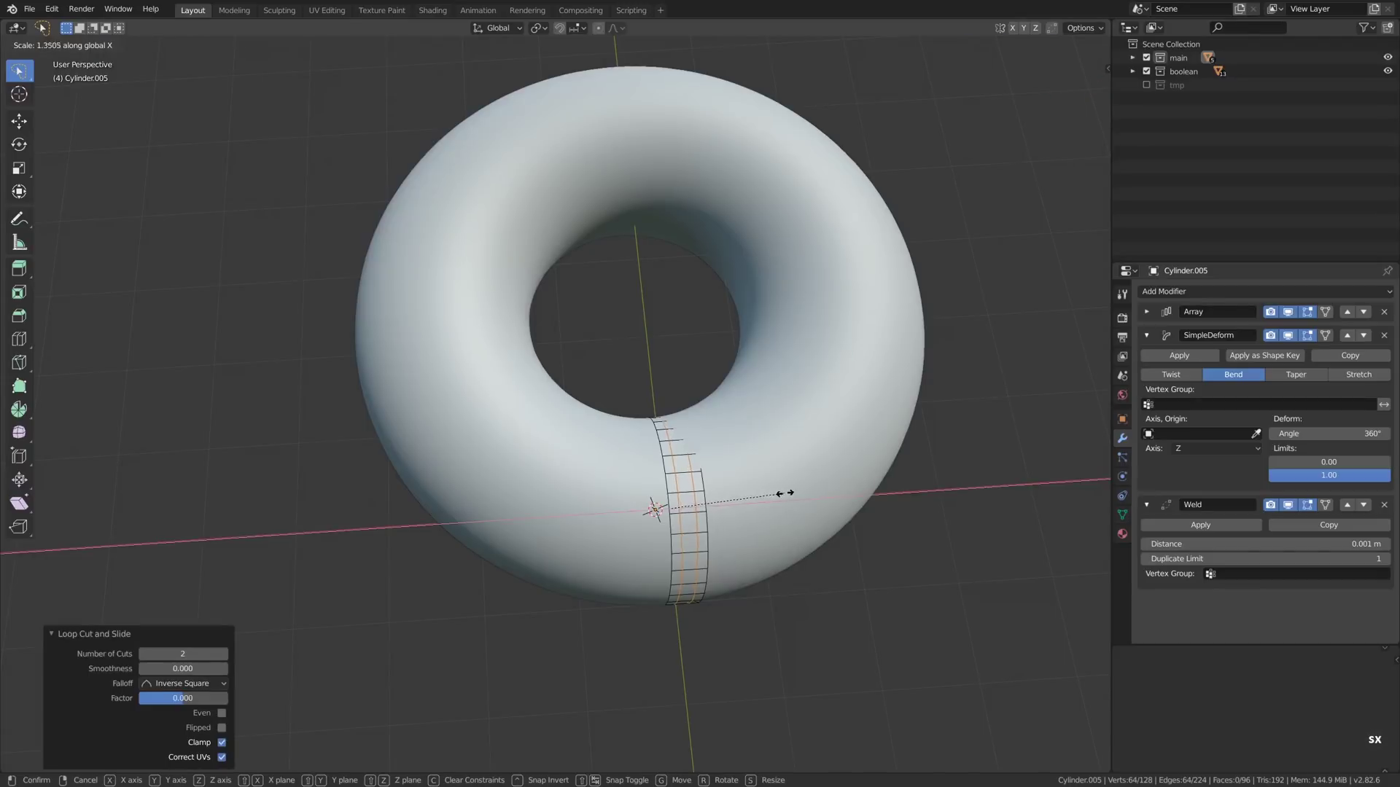
{"action": "left_click", "coordinate": [835, 492]}
Extrude the band between the loop cuts, scale it inward to about 0.97, adjust its width along X, and return to Object Mode
{"action": "key", "text": "e"}
{"action": "right_click", "coordinate": [838, 423]}
{"action": "key", "text": "s"}
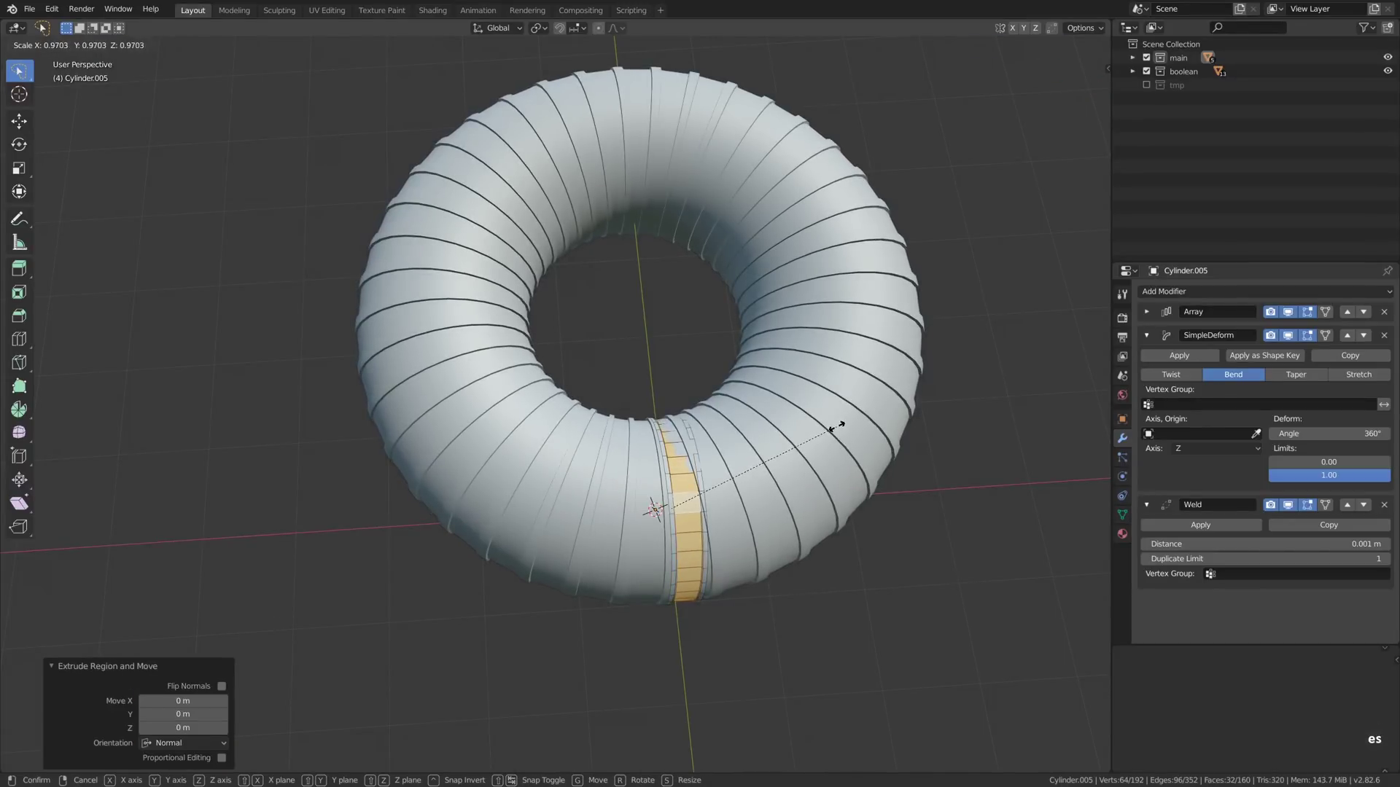
{"action": "left_click", "coordinate": [831, 427]}
{"action": "key", "text": "s"}
{"action": "key", "text": "x"}
{"action": "left_click", "coordinate": [829, 434]}
{"action": "key", "text": "Tab"}
{"action": "left_click_drag", "start_coordinate": [775, 437], "coordinate": [796, 403], "text": "alt"}
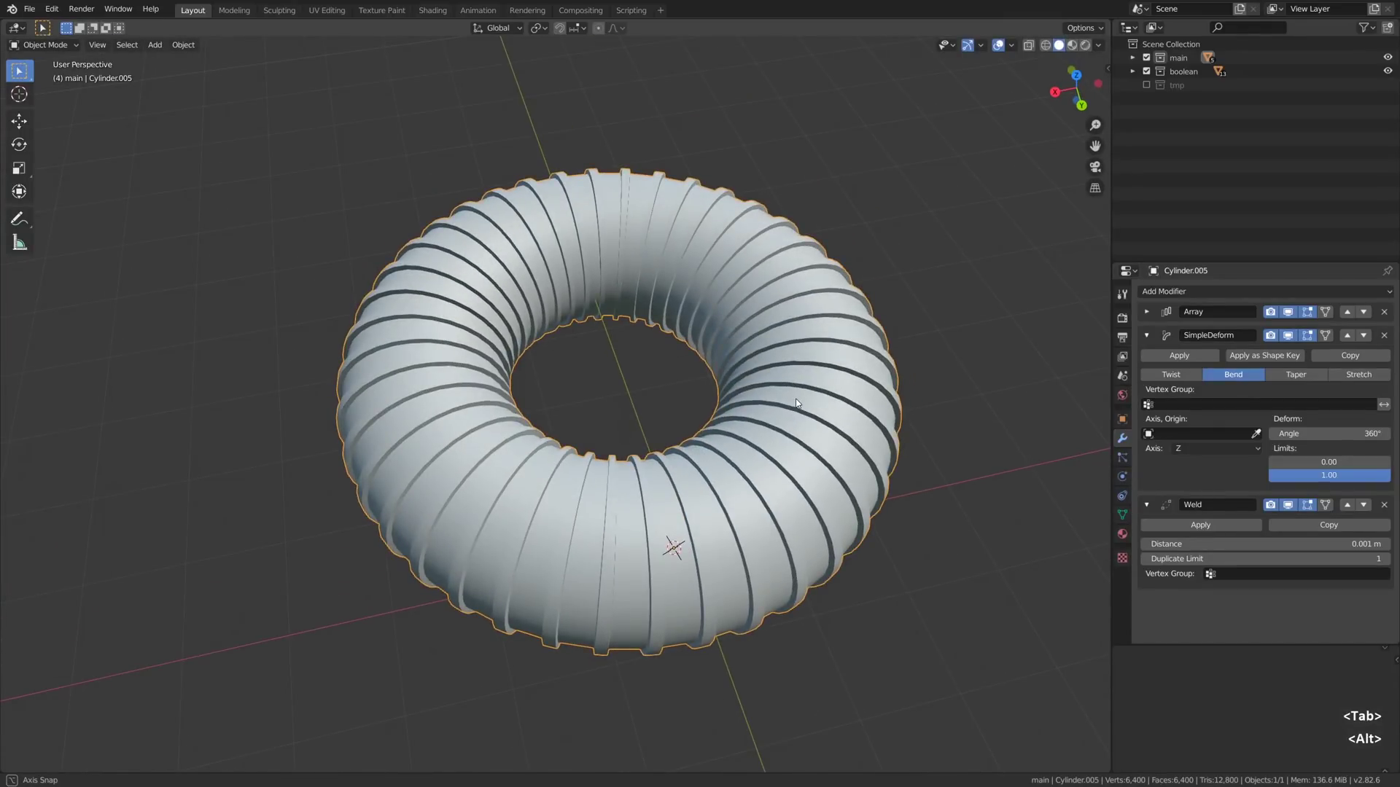
{"action": "left_click_drag", "start_coordinate": [796, 399], "coordinate": [797, 398], "text": "alt"}
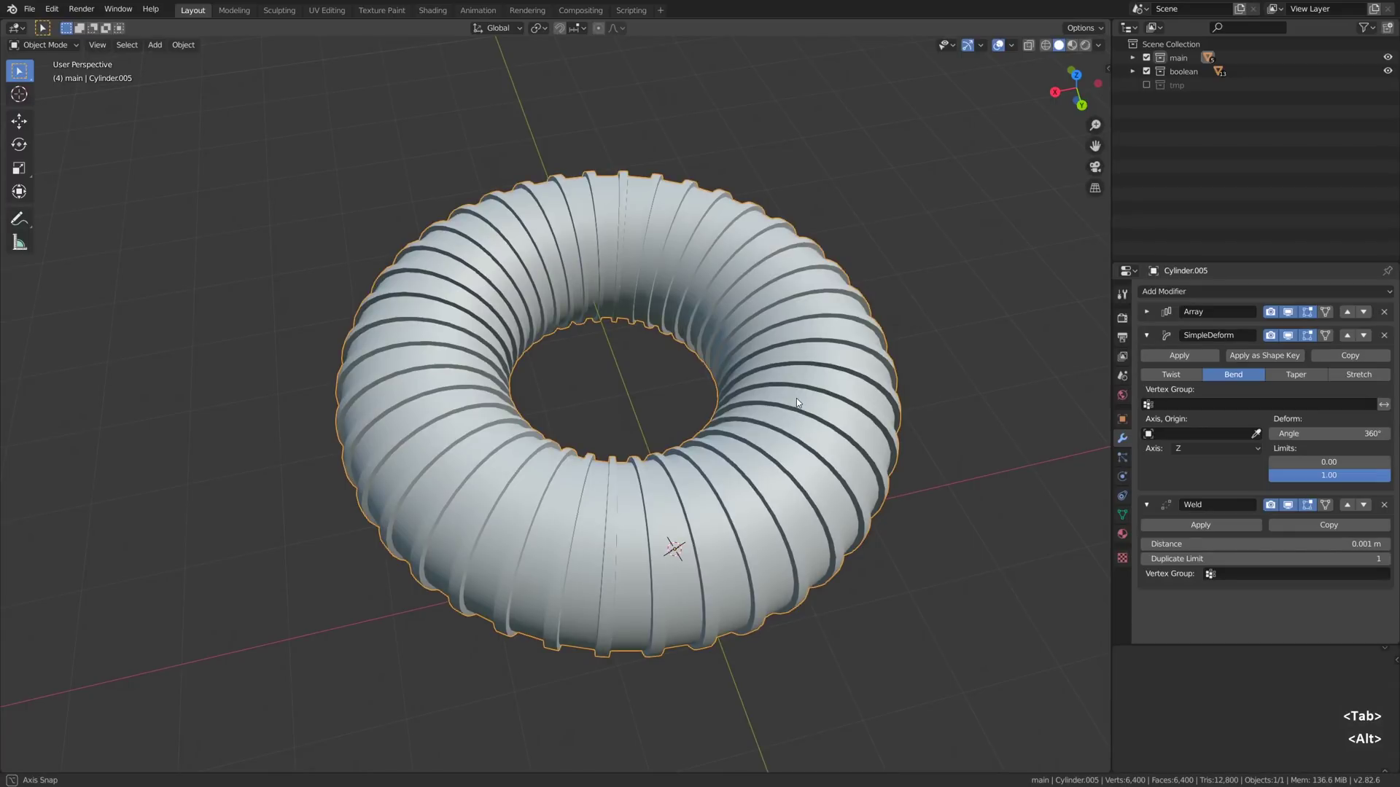